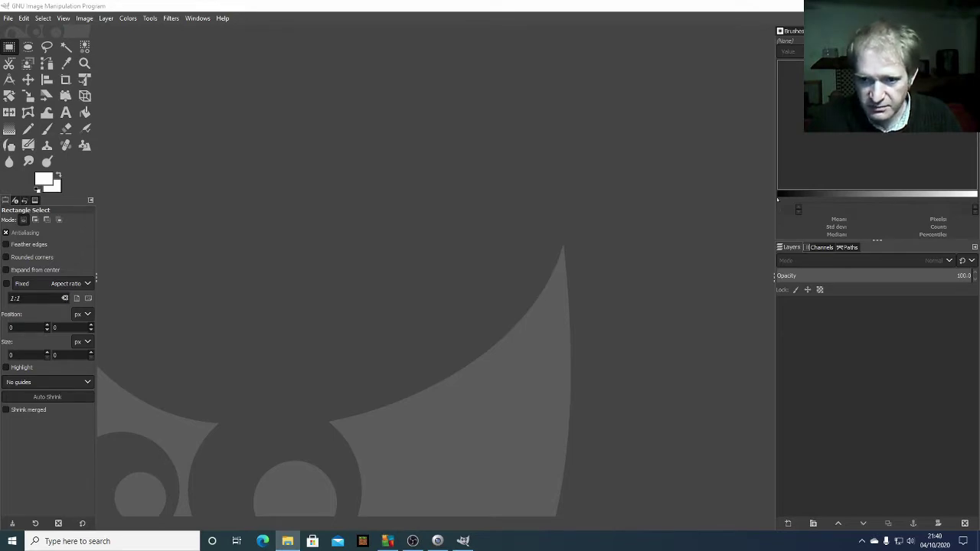
Switch to the File Explorer window showing the Finished pictures folder and move it off the image editor's canvas
{"action": "left_click", "coordinate": [287, 541]}
{"action": "left_click_drag", "start_coordinate": [538, 138], "coordinate": [520, 55]}
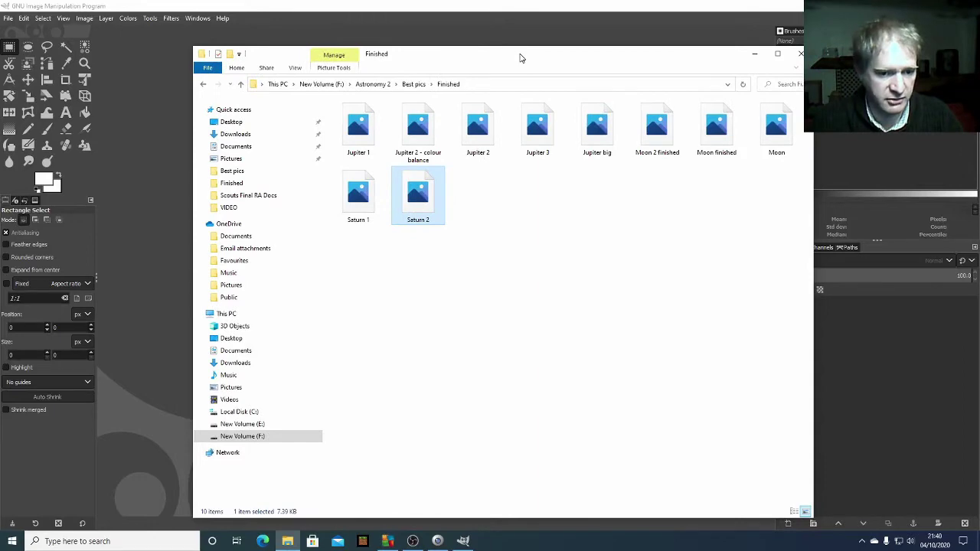
{"action": "left_click_drag", "start_coordinate": [520, 59], "coordinate": [979, 54]}
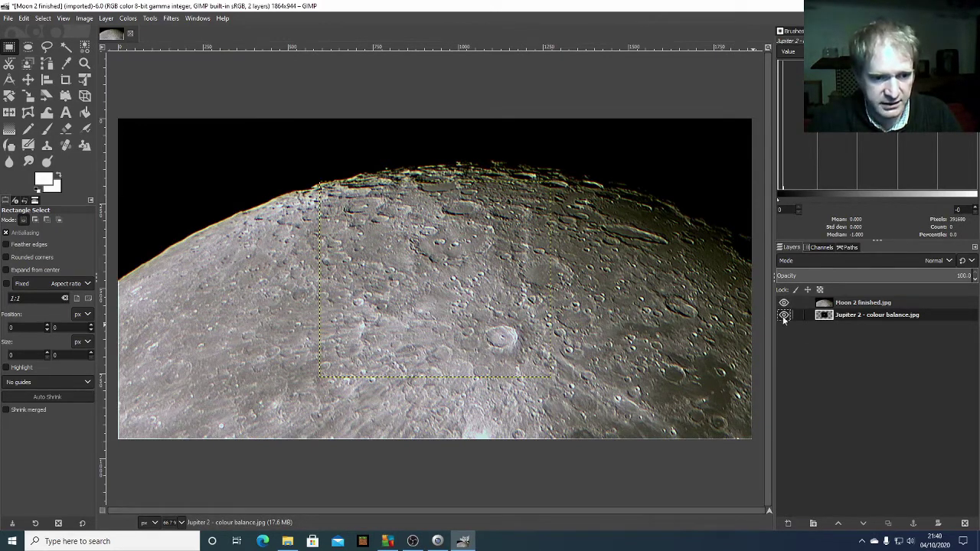
Temporarily hide the Moon and Jupiter layers to inspect the Jupiter and Saturn images beneath, and show them again
{"action": "left_click", "coordinate": [783, 303]}
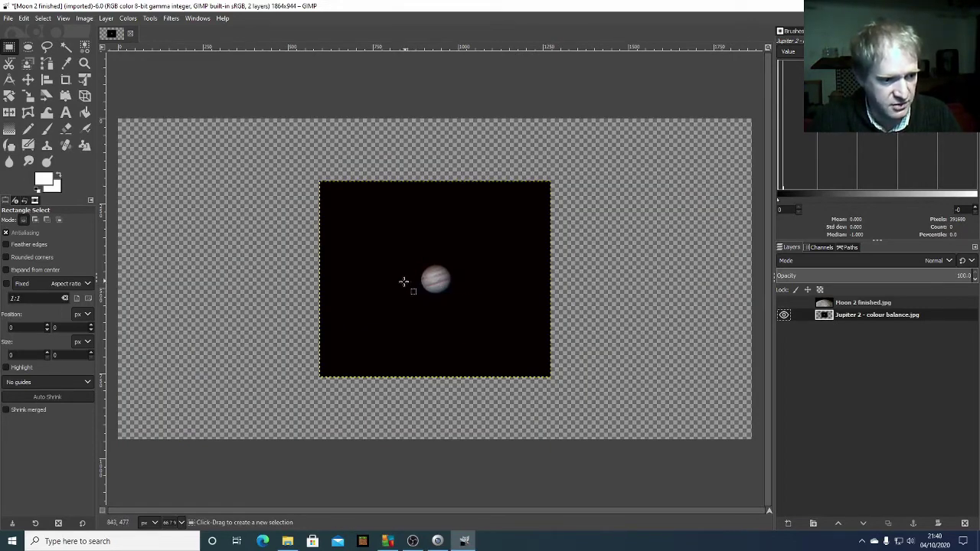
{"action": "left_click", "coordinate": [783, 303]}
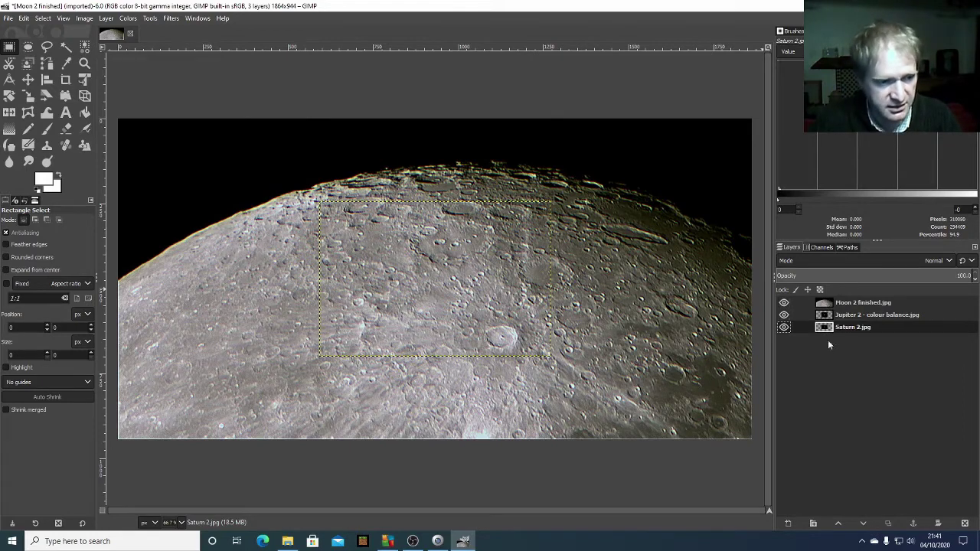
{"action": "left_click", "coordinate": [783, 303]}
{"action": "left_click", "coordinate": [783, 314]}
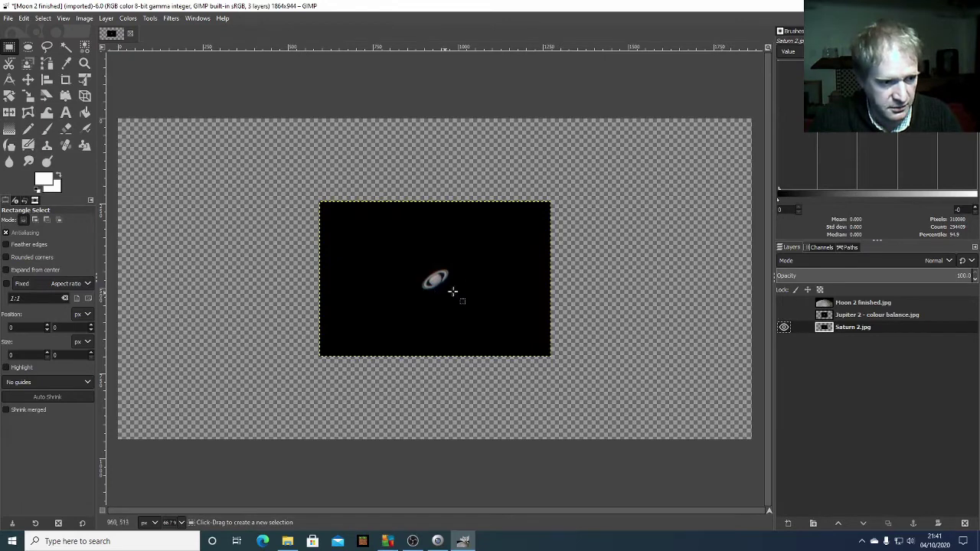
{"action": "left_click", "coordinate": [784, 314]}
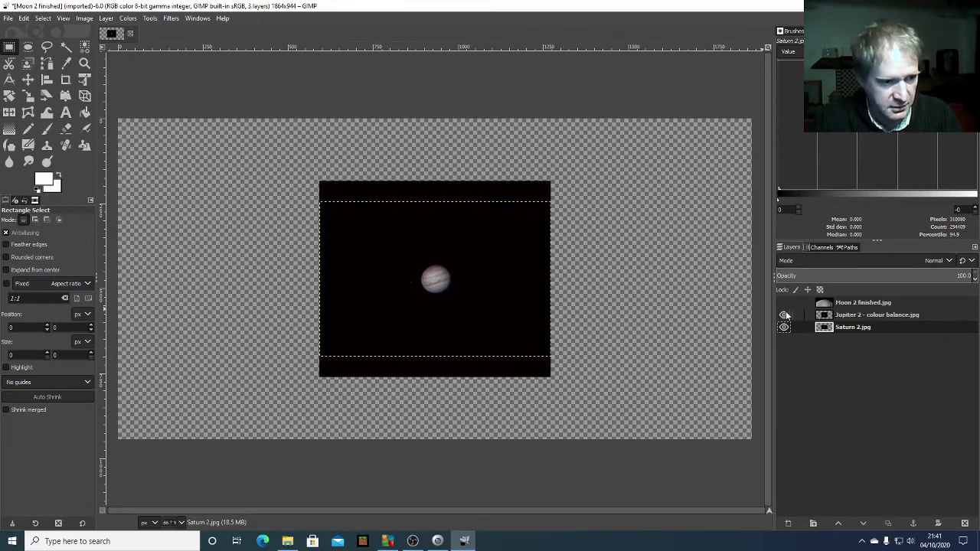
{"action": "left_click", "coordinate": [783, 303]}
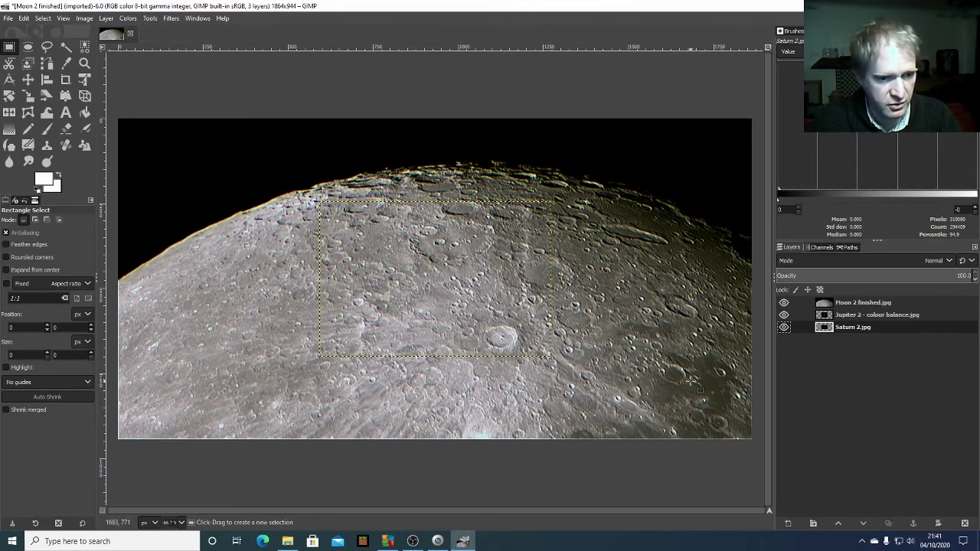
Place the Moon 2 finished layer at the bottom of the layer stack and hide it
{"action": "left_click_drag", "start_coordinate": [825, 305], "coordinate": [824, 342]}
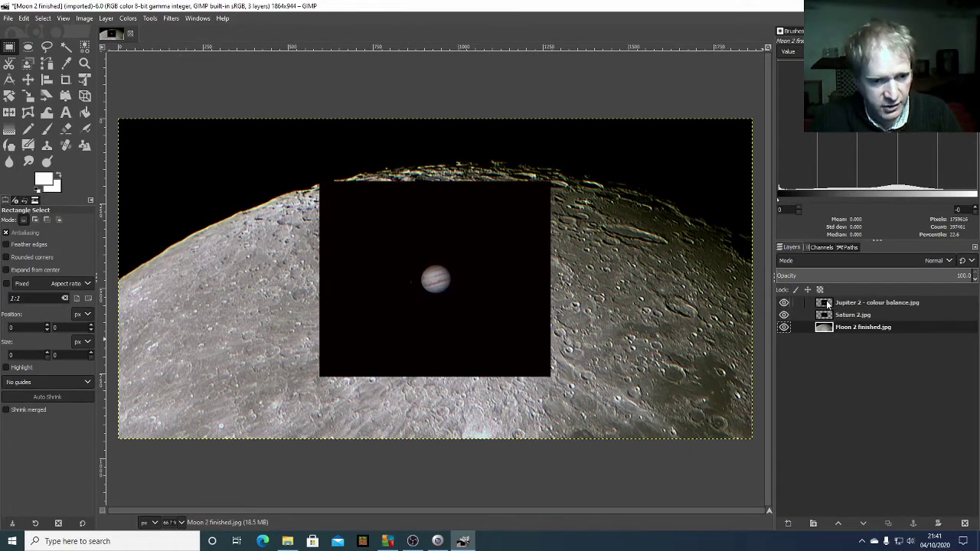
{"action": "left_click", "coordinate": [783, 327]}
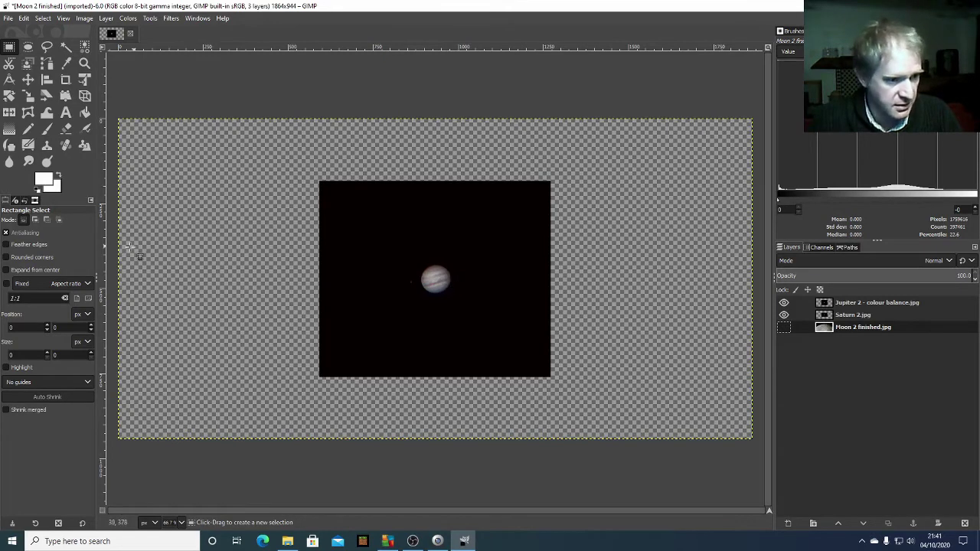
Move the Jupiter image to the canvas's upper-left corner and the Saturn image to the upper-right, and show the Moon layer
{"action": "left_click", "coordinate": [29, 80]}
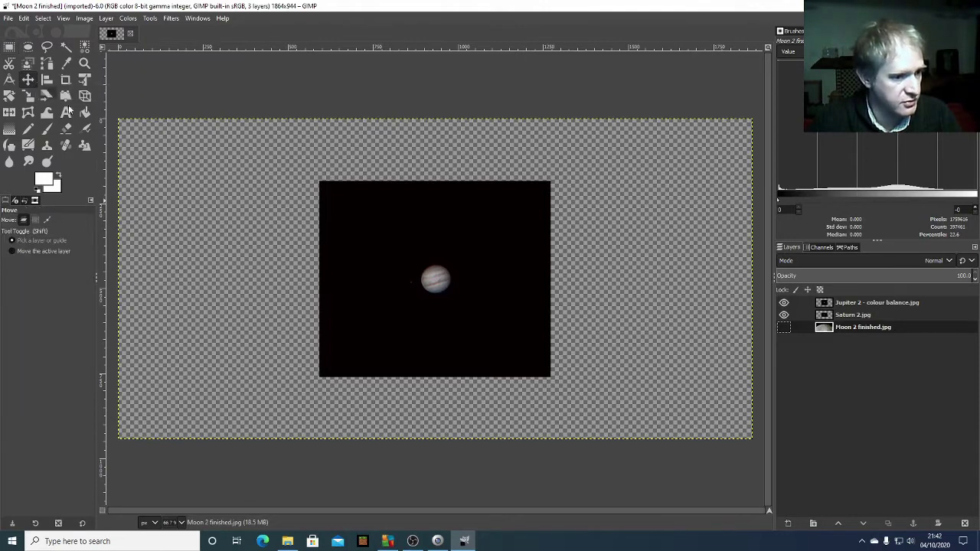
{"action": "left_click_drag", "start_coordinate": [434, 282], "coordinate": [212, 176]}
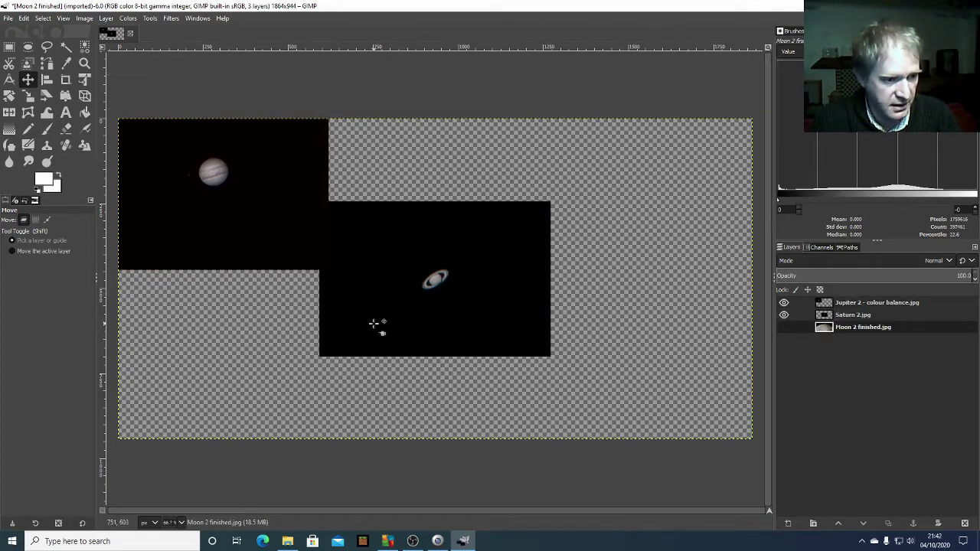
{"action": "left_click_drag", "start_coordinate": [433, 285], "coordinate": [654, 179]}
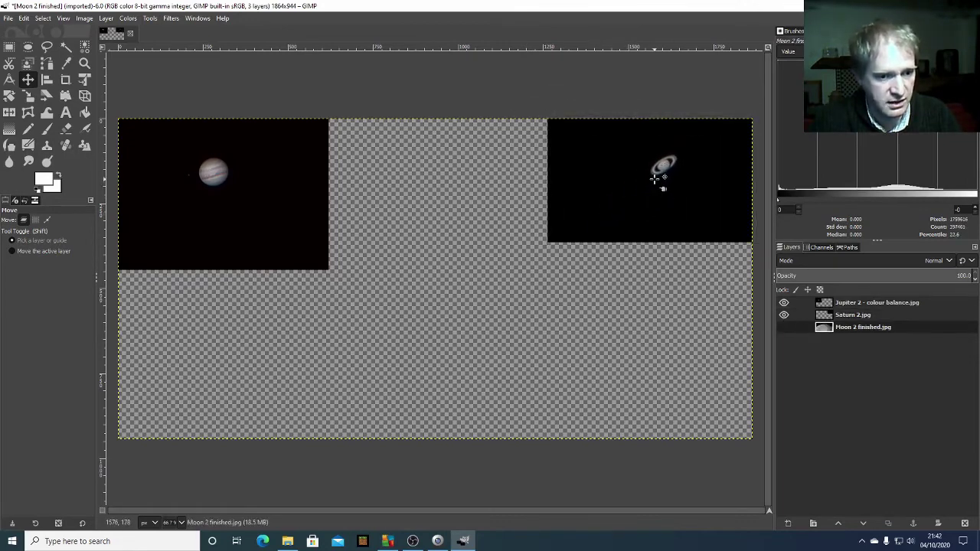
{"action": "left_click", "coordinate": [783, 327]}
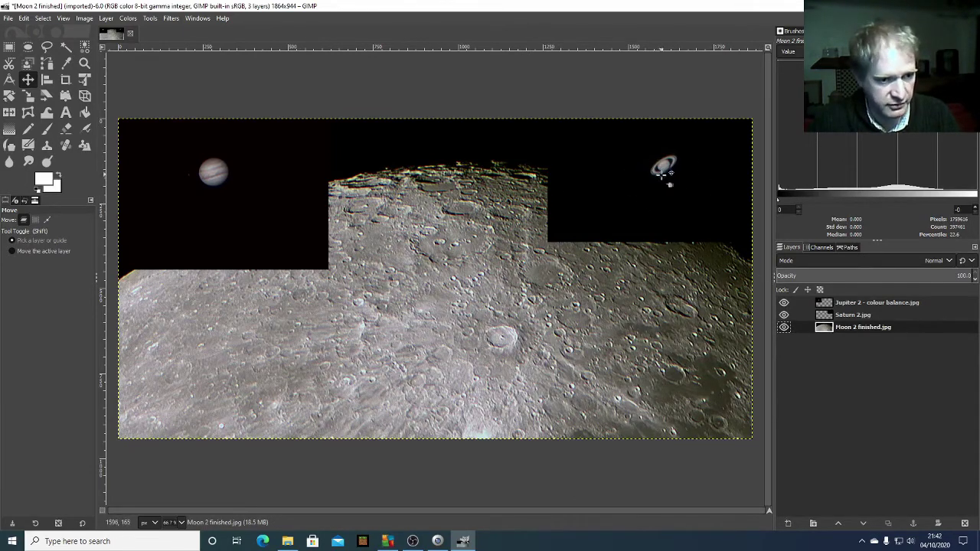
Reposition Saturn in the sky above the Moon's limb, between Jupiter and the canvas centre, checking its placement by toggling the Saturn layer
{"action": "left_click_drag", "start_coordinate": [657, 168], "coordinate": [401, 137]}
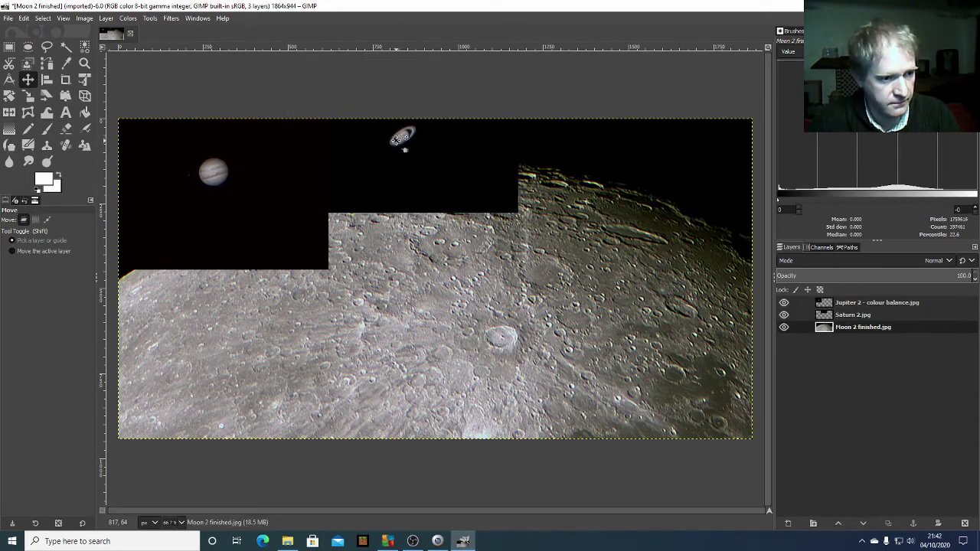
{"action": "left_click", "coordinate": [784, 315]}
{"action": "left_click", "coordinate": [783, 314]}
{"action": "left_click", "coordinate": [783, 315]}
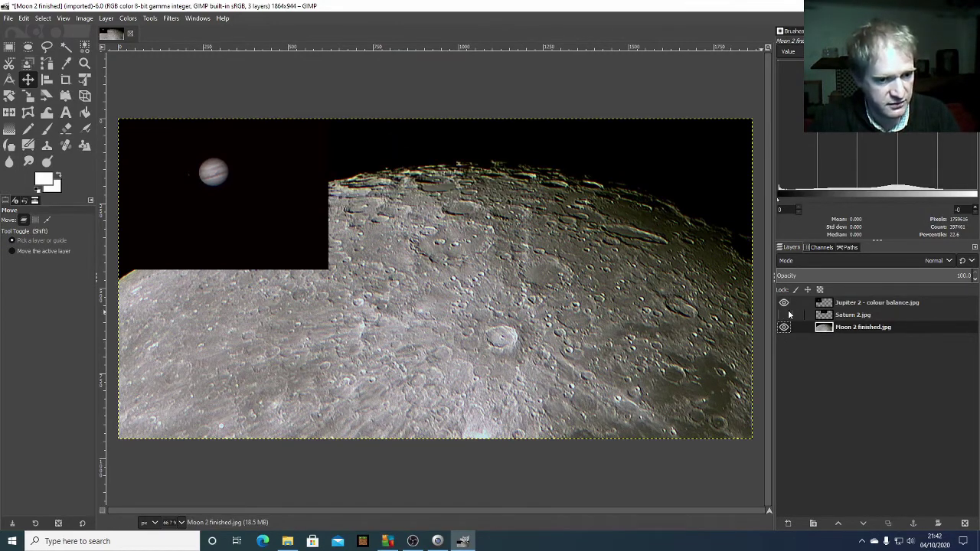
{"action": "left_click", "coordinate": [785, 315]}
{"action": "left_click", "coordinate": [784, 314]}
{"action": "left_click", "coordinate": [783, 314]}
{"action": "left_click", "coordinate": [784, 316]}
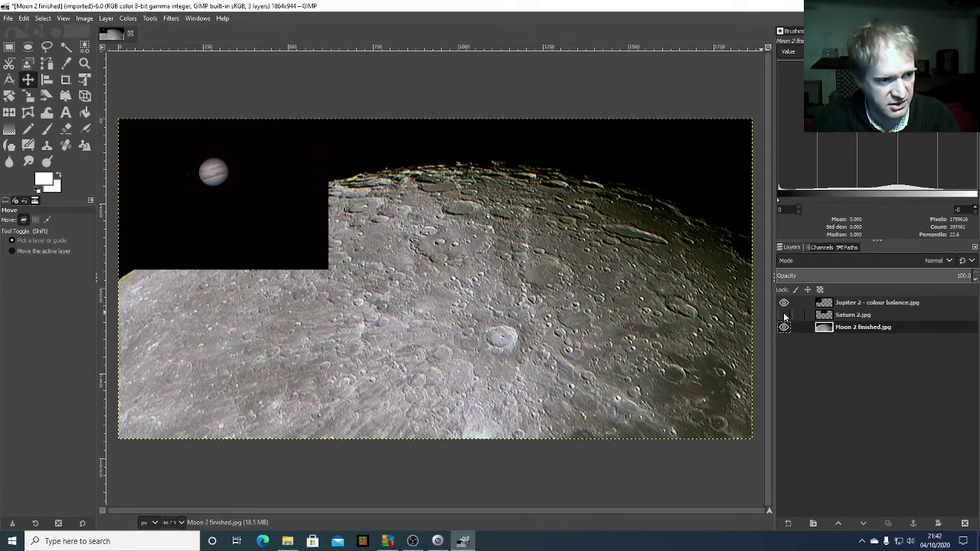
{"action": "left_click", "coordinate": [784, 315]}
{"action": "left_click_drag", "start_coordinate": [384, 144], "coordinate": [389, 150]}
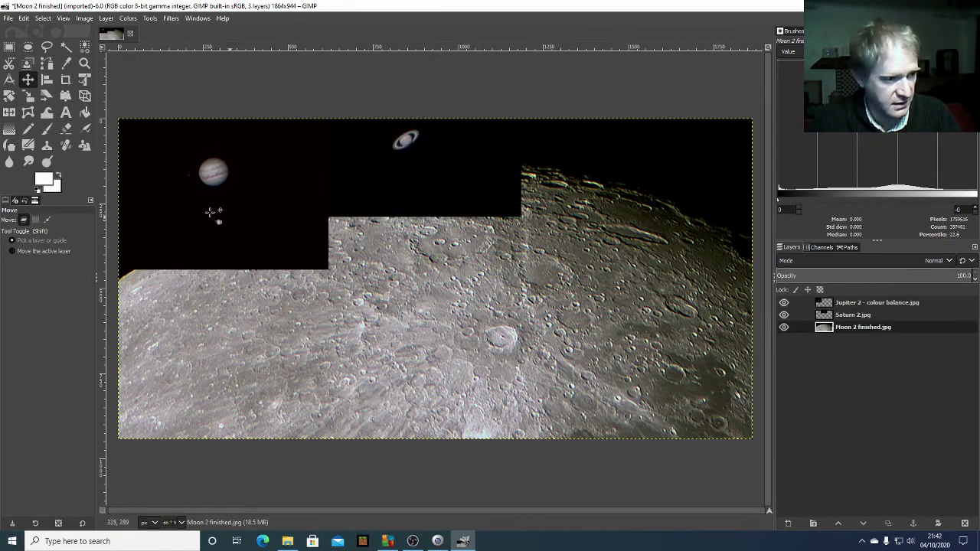
Shift the Jupiter image slightly further left and up in the dark sky, with the Saturn layer hidden
{"action": "left_click", "coordinate": [186, 191]}
{"action": "mouse_move", "coordinate": [187, 191]}
{"action": "left_mouse_down"}
{"action": "mouse_move", "coordinate": [160, 190]}
{"action": "mouse_move", "coordinate": [170, 191]}
{"action": "left_mouse_up"}
{"action": "left_click", "coordinate": [842, 327]}
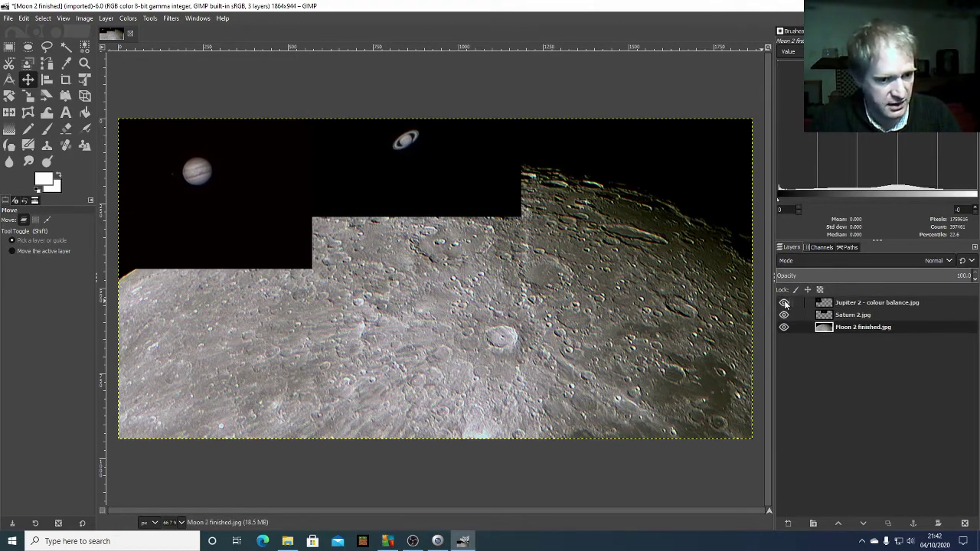
{"action": "left_click", "coordinate": [784, 315]}
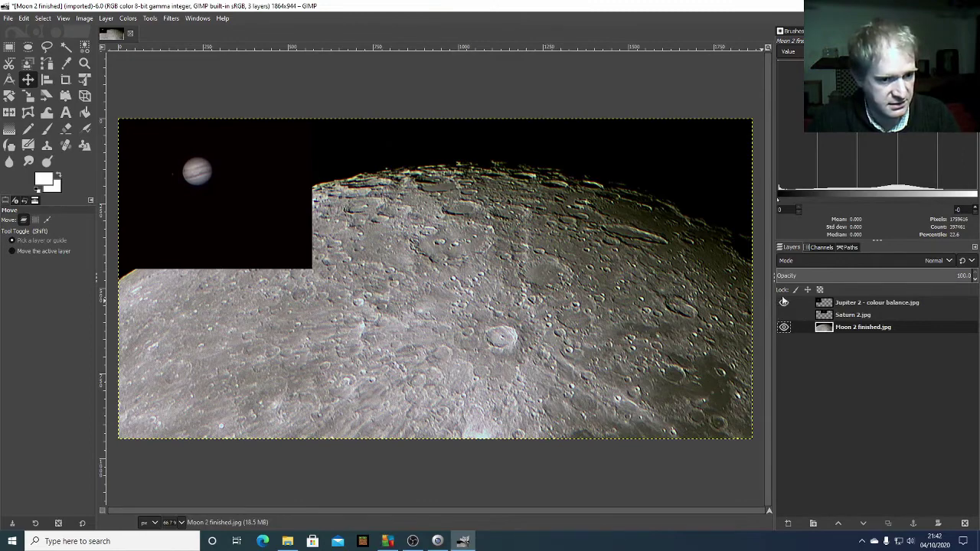
{"action": "left_click", "coordinate": [783, 326]}
{"action": "left_click", "coordinate": [783, 327]}
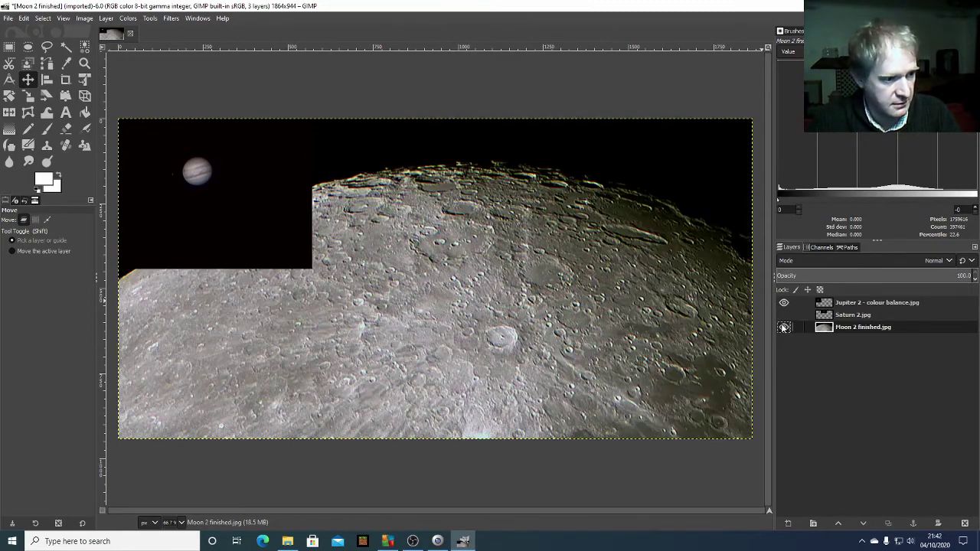
{"action": "left_click_drag", "start_coordinate": [200, 173], "coordinate": [196, 164]}
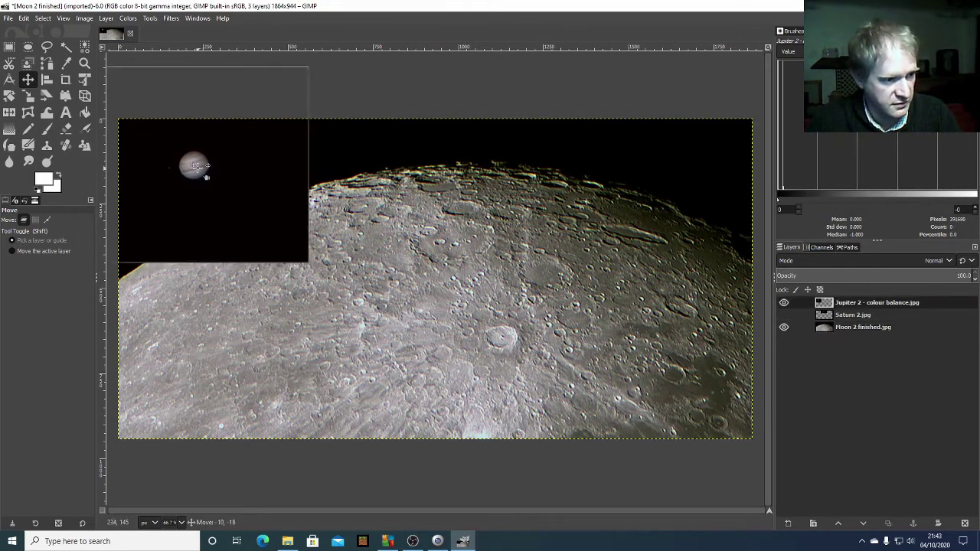
{"action": "key", "text": "End"}
Toggle the visibility of the Jupiter and Saturn layers to check both planets' placement against the Moon, leaving both shown
{"action": "left_click", "coordinate": [783, 303]}
{"action": "left_click", "coordinate": [783, 303]}
{"action": "left_click", "coordinate": [783, 303]}
{"action": "left_click", "coordinate": [783, 303]}
{"action": "left_click", "coordinate": [783, 303]}
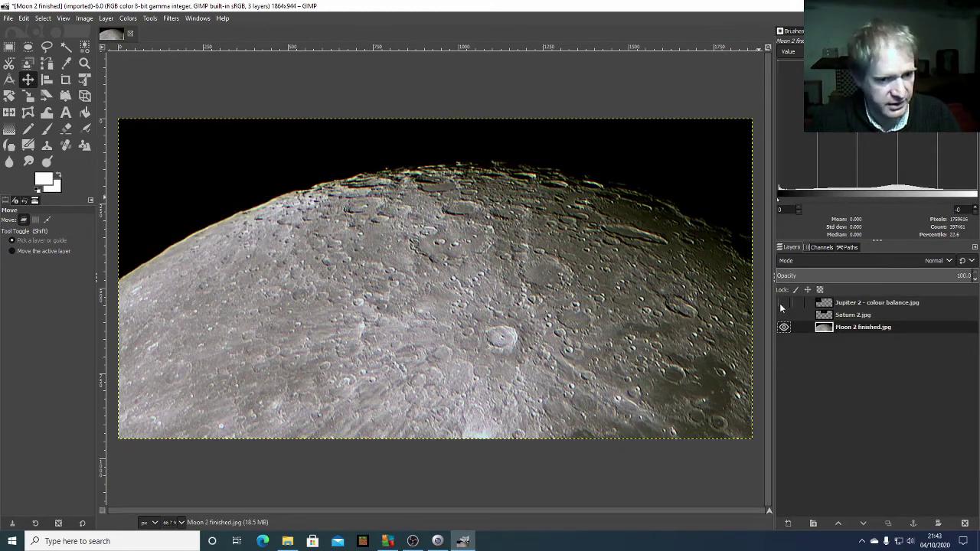
{"action": "left_click", "coordinate": [782, 314]}
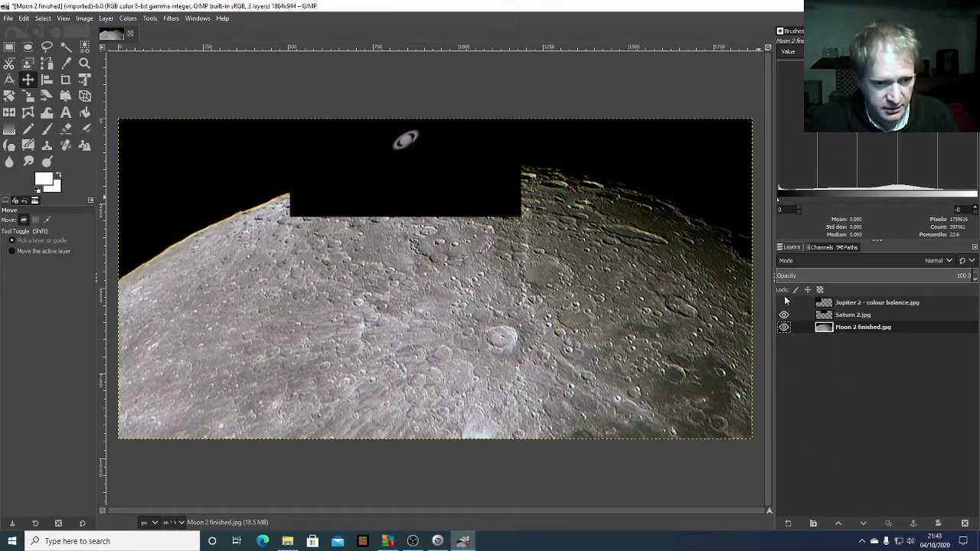
{"action": "left_click", "coordinate": [783, 303]}
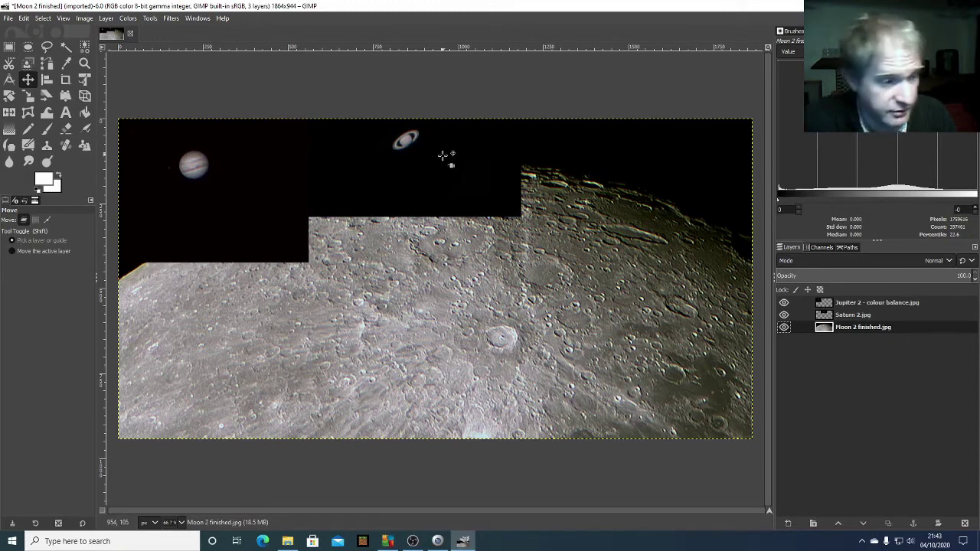
Hide the Saturn layer and add a Black (full transparency) layer mask to the Jupiter 2 - colour balance layer
{"action": "left_click", "coordinate": [784, 317]}
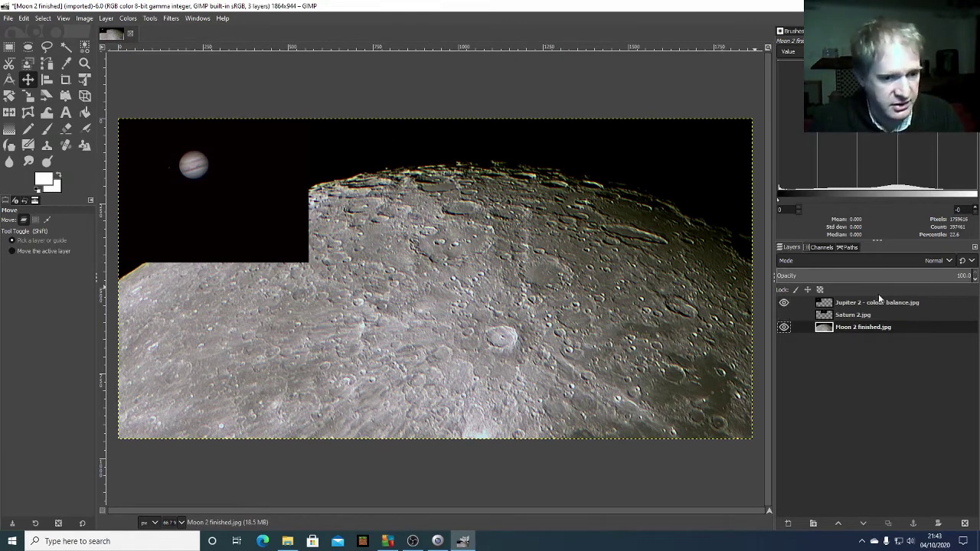
{"action": "left_click", "coordinate": [827, 304]}
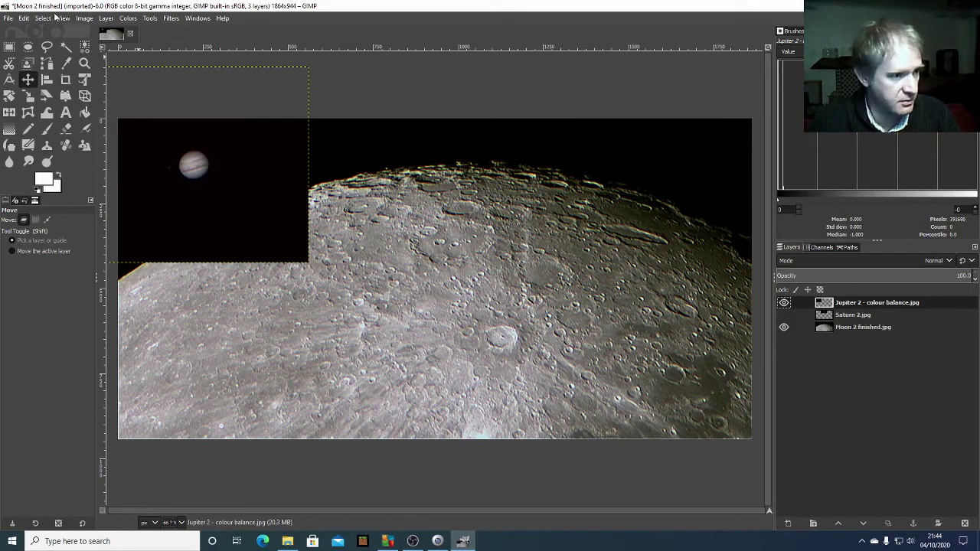
{"action": "left_click", "coordinate": [107, 19]}
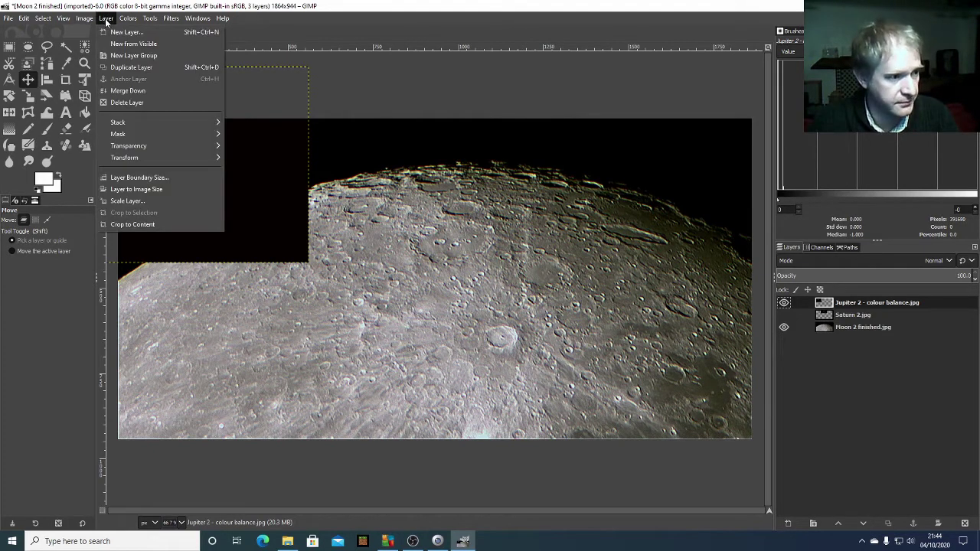
{"action": "mouse_move", "coordinate": [203, 134]}
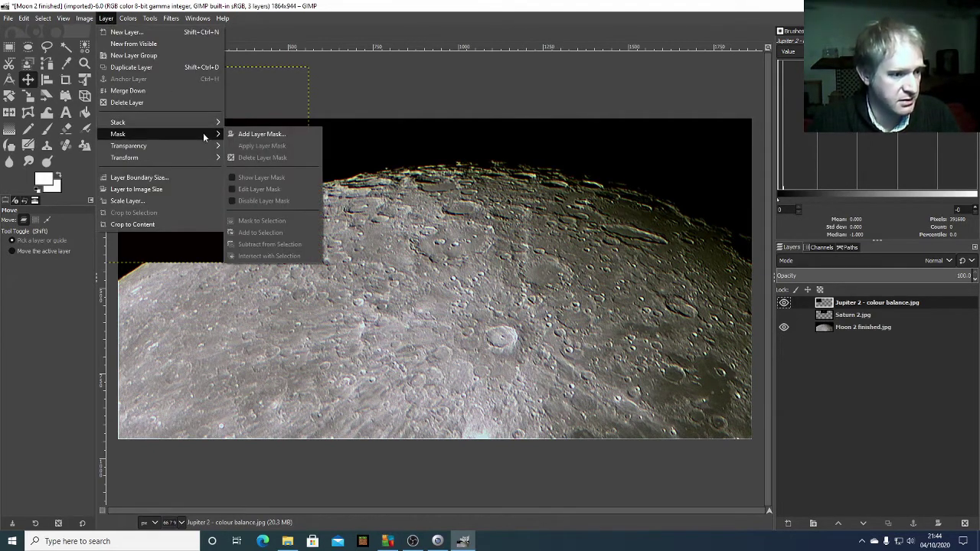
{"action": "left_click", "coordinate": [245, 138]}
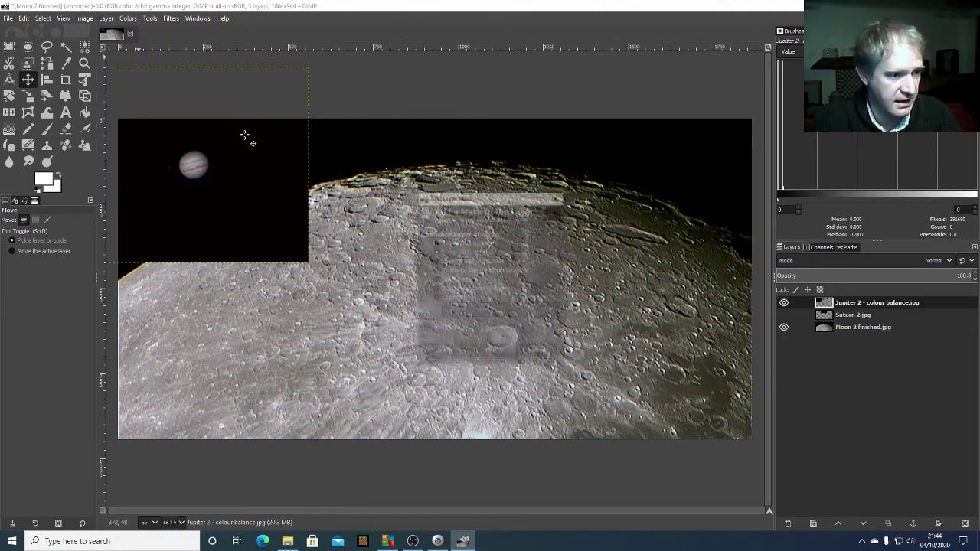
{"action": "left_click", "coordinate": [437, 252]}
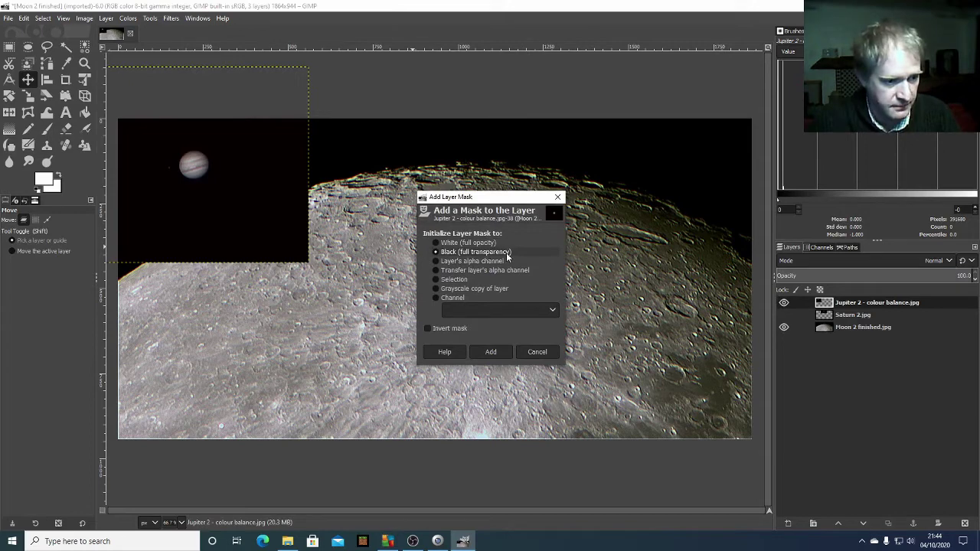
{"action": "left_click", "coordinate": [493, 353]}
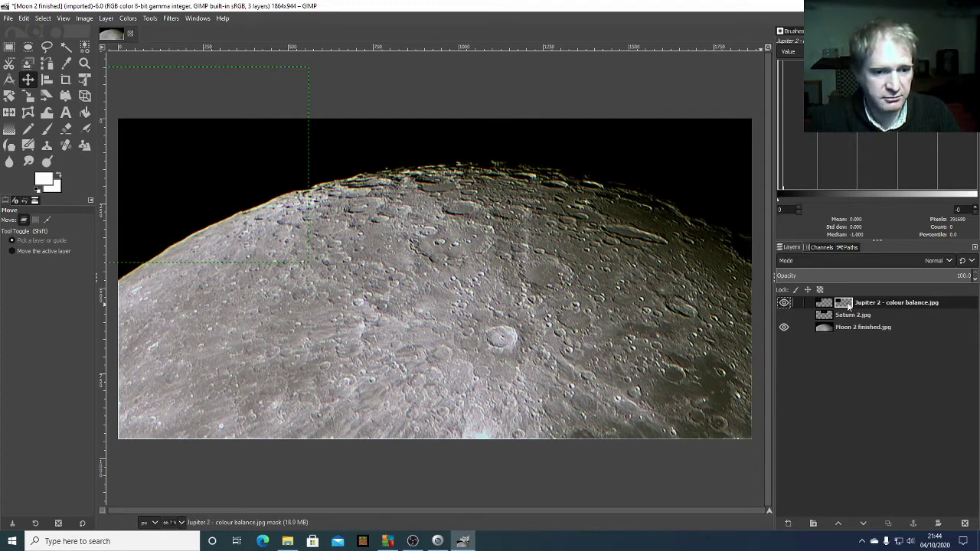
Paint white on the Jupiter layer's mask over the planet with a size 62 Hardness 050 Paintbrush to reveal it
{"action": "left_click", "coordinate": [47, 130]}
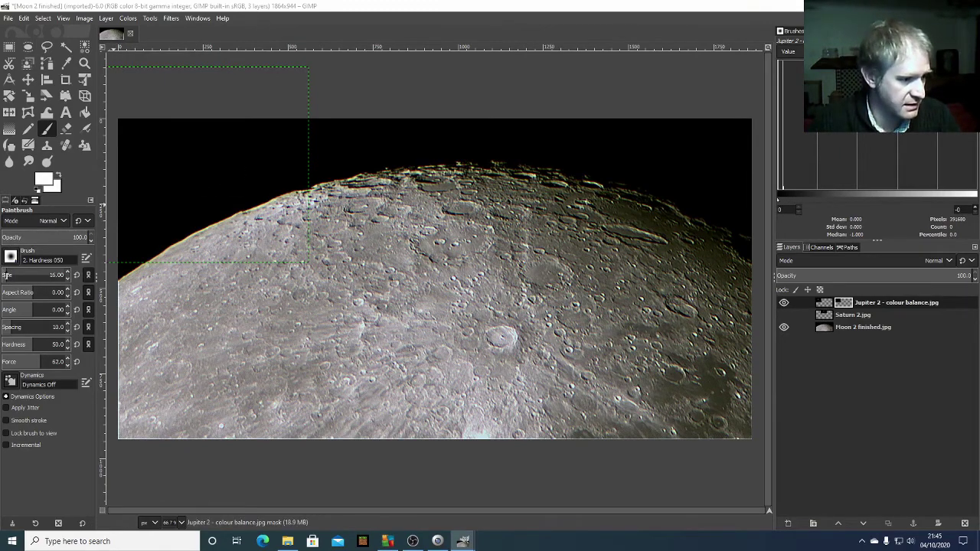
{"action": "left_click", "coordinate": [8, 276]}
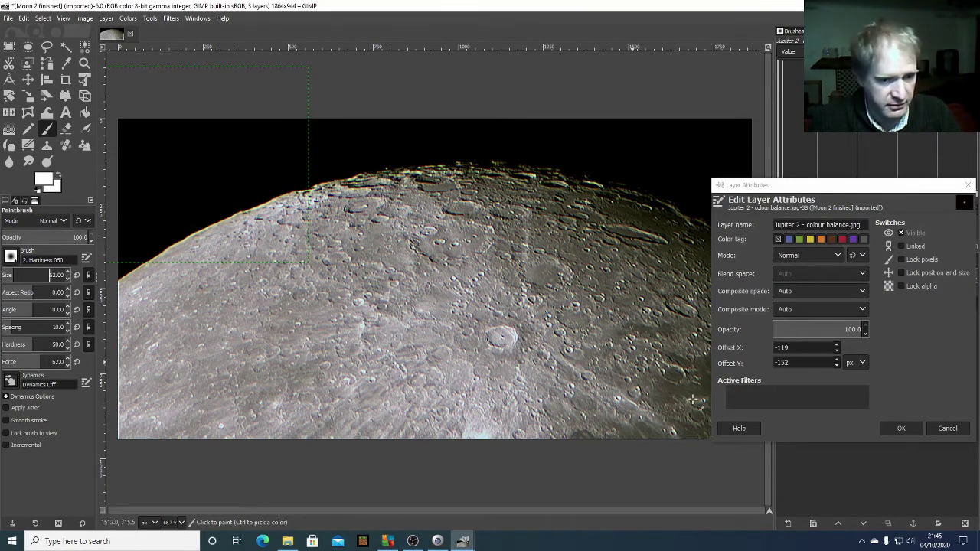
{"action": "left_click", "coordinate": [947, 429]}
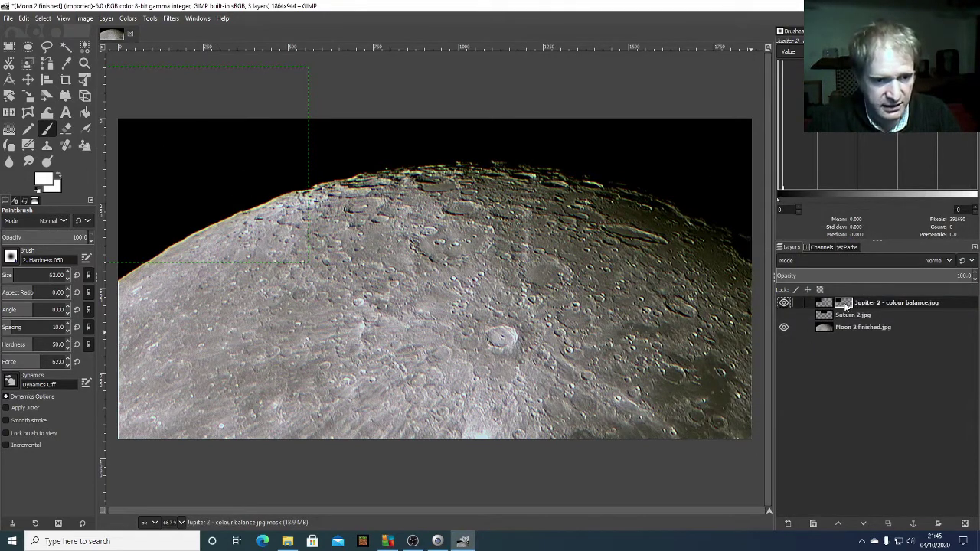
{"action": "left_click", "coordinate": [189, 168]}
{"action": "mouse_move", "coordinate": [194, 173]}
{"action": "left_mouse_down"}
{"action": "mouse_move", "coordinate": [199, 161]}
{"action": "mouse_move", "coordinate": [188, 161]}
{"action": "left_mouse_up"}
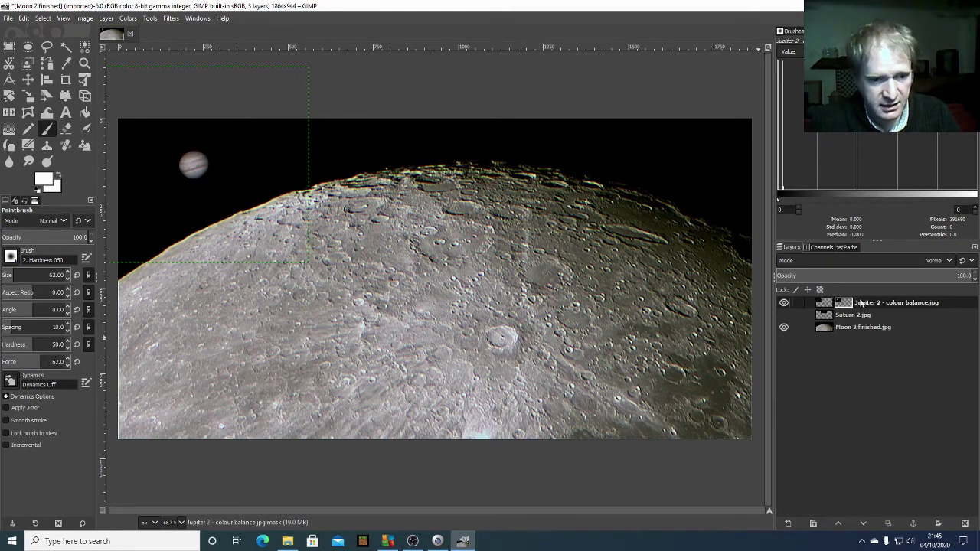
Show the Jupiter layer's mask on the canvas to examine the painted white area, and switch back to the normal view
{"action": "right_click", "coordinate": [847, 306]}
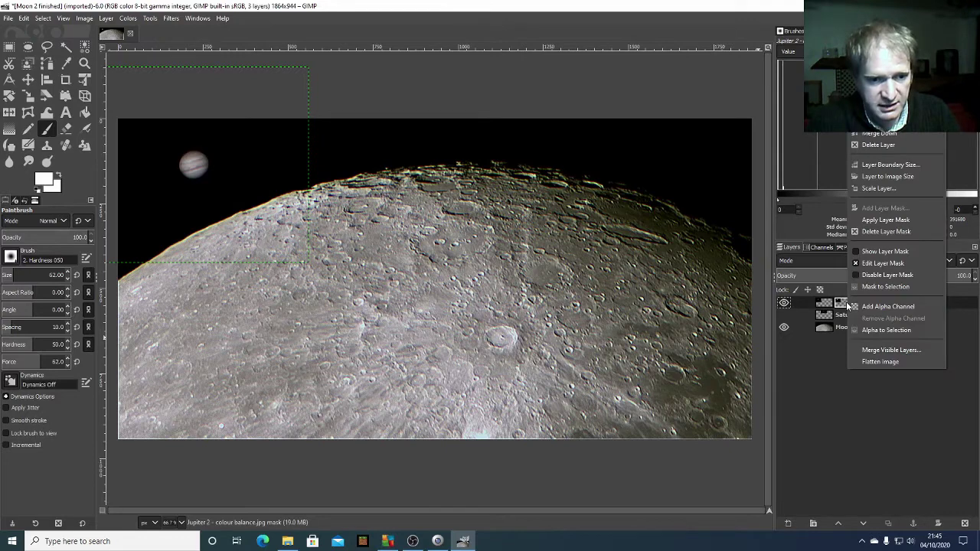
{"action": "left_click", "coordinate": [858, 251]}
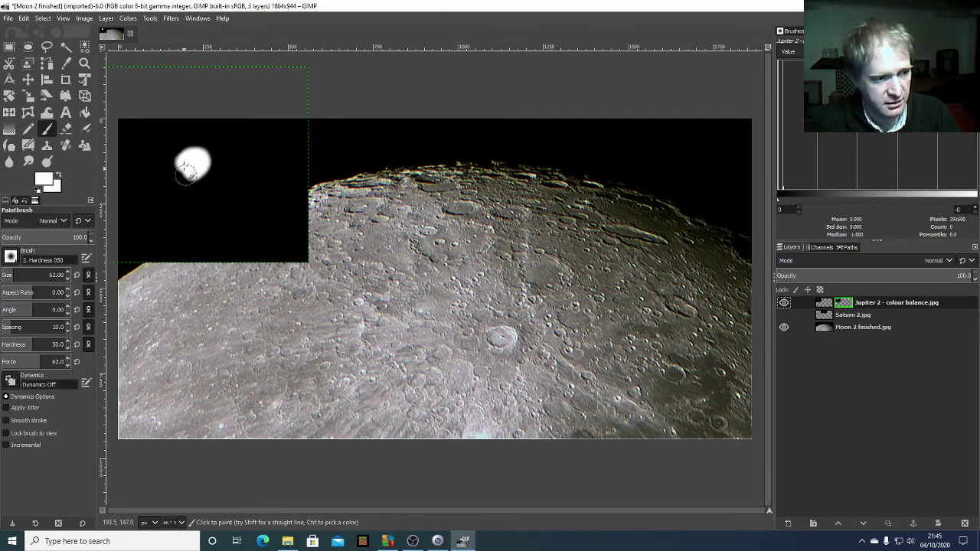
{"action": "right_click", "coordinate": [849, 305]}
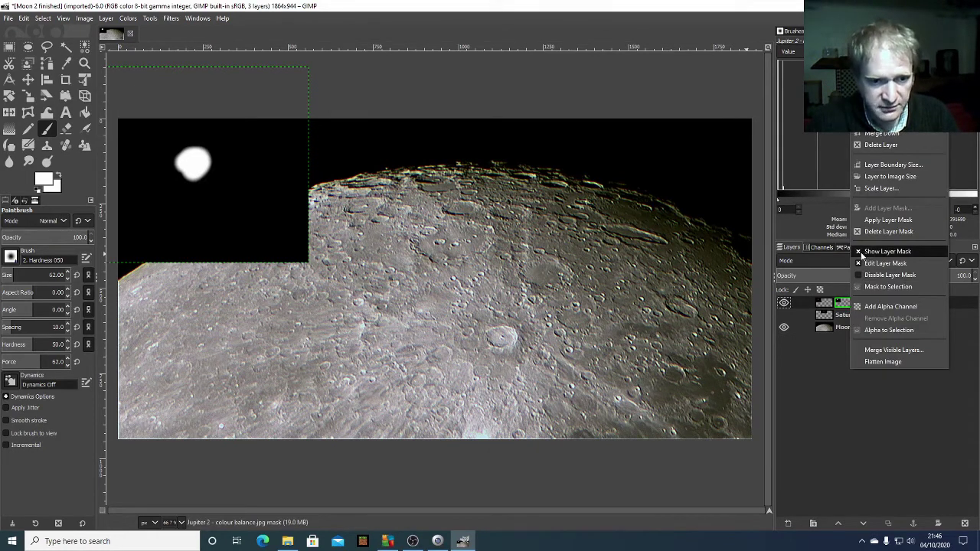
{"action": "left_click", "coordinate": [886, 251]}
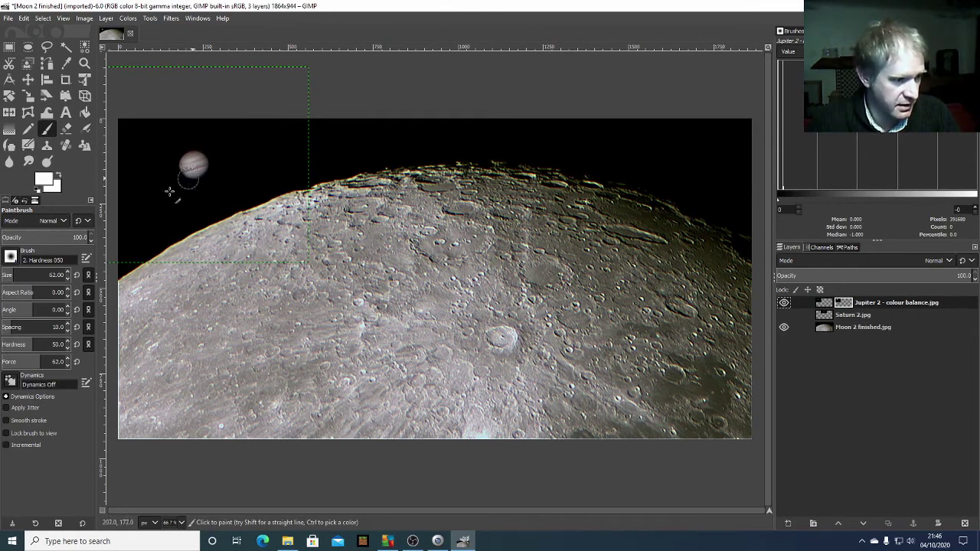
Keep the foreground white, set the brush size to 39, and paint on the Jupiter layer's mask over the planet and the sky just beside it
{"action": "left_click", "coordinate": [47, 181]}
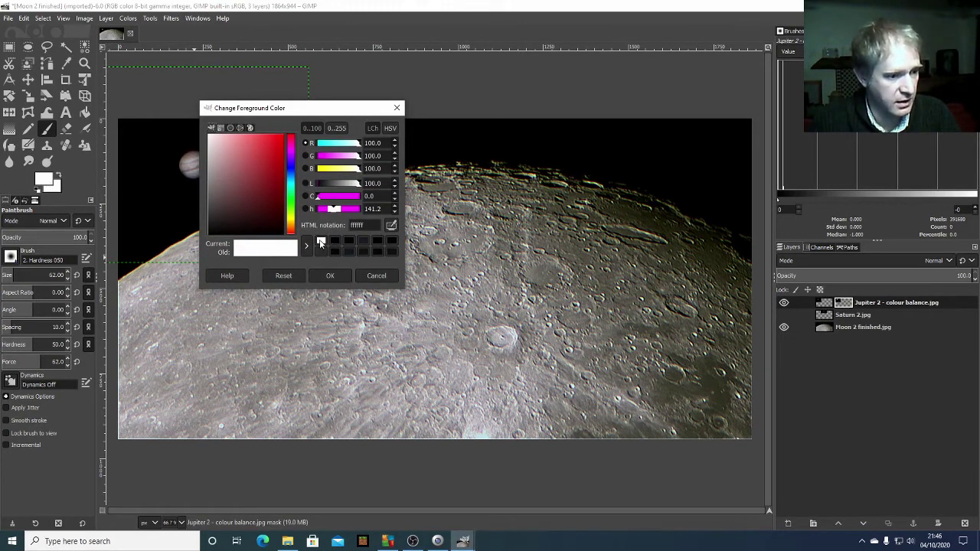
{"action": "left_click", "coordinate": [320, 275]}
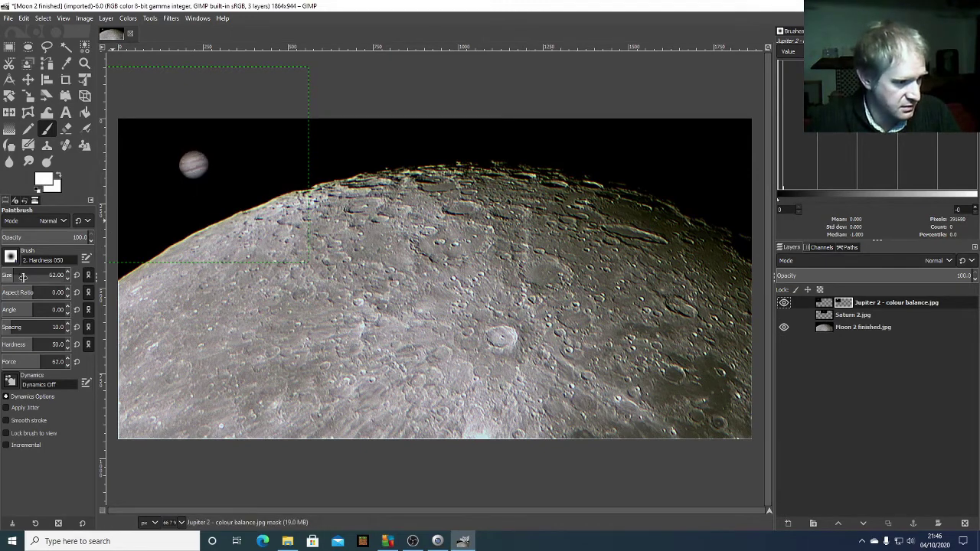
{"action": "left_click_drag", "start_coordinate": [12, 275], "coordinate": [12, 276]}
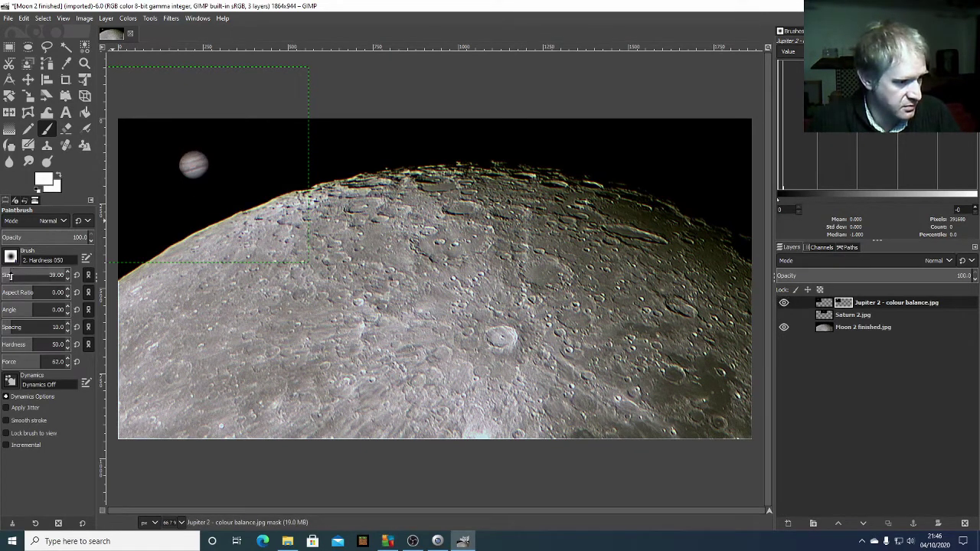
{"action": "mouse_move", "coordinate": [184, 167]}
{"action": "left_mouse_down"}
{"action": "mouse_move", "coordinate": [212, 175]}
{"action": "mouse_move", "coordinate": [203, 157]}
{"action": "mouse_move", "coordinate": [182, 176]}
{"action": "mouse_move", "coordinate": [203, 182]}
{"action": "mouse_move", "coordinate": [207, 166]}
{"action": "left_mouse_up"}
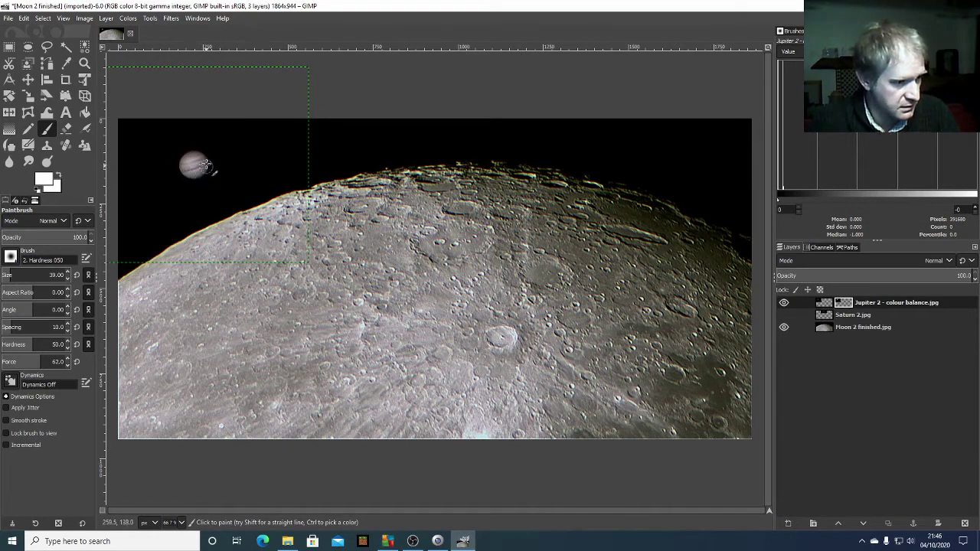
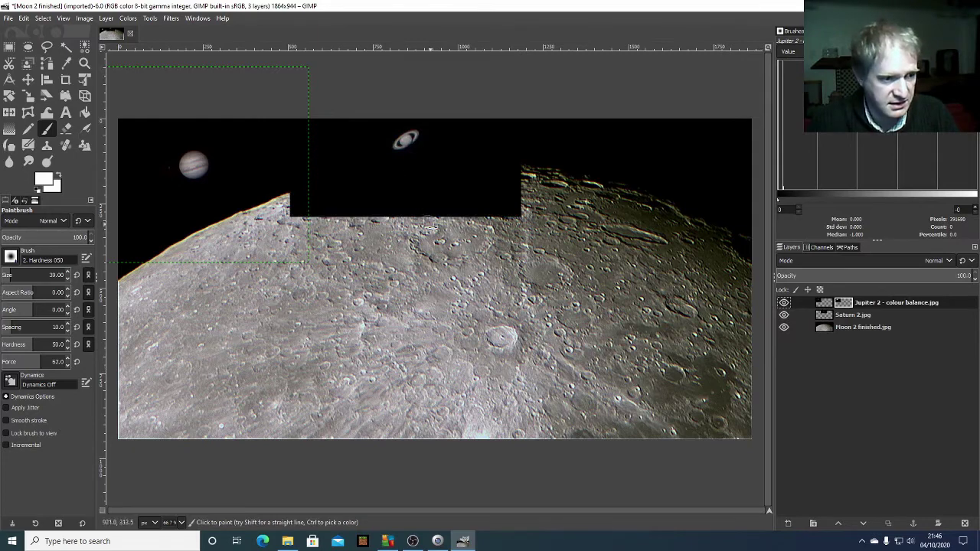
Make the Saturn 2 layer visible and add a Black (full transparency) layer mask to it
{"action": "left_click", "coordinate": [823, 315]}
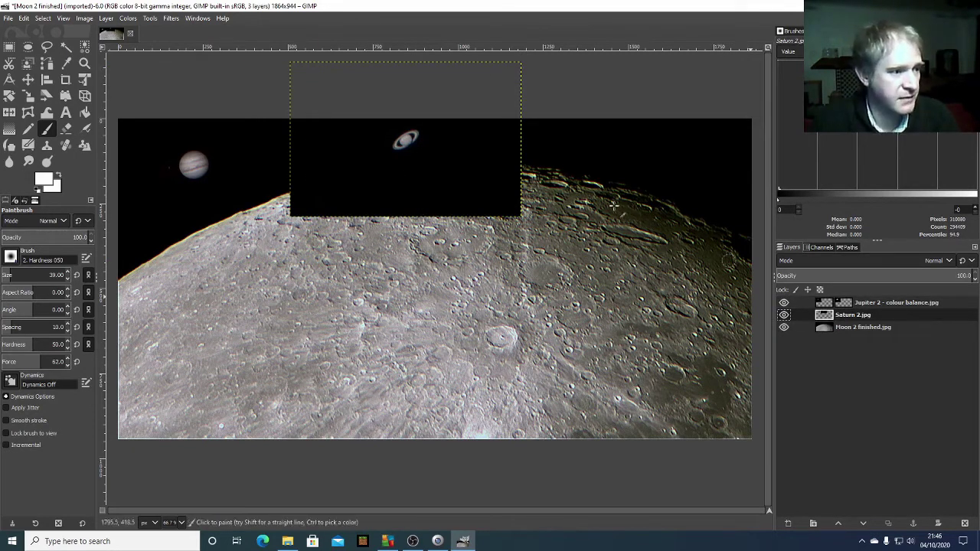
{"action": "left_click", "coordinate": [106, 20]}
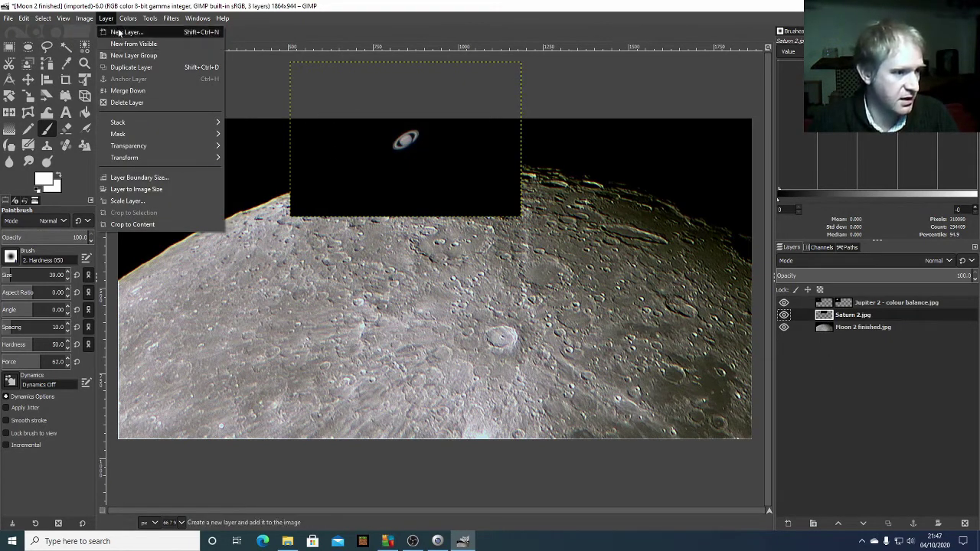
{"action": "mouse_move", "coordinate": [130, 135]}
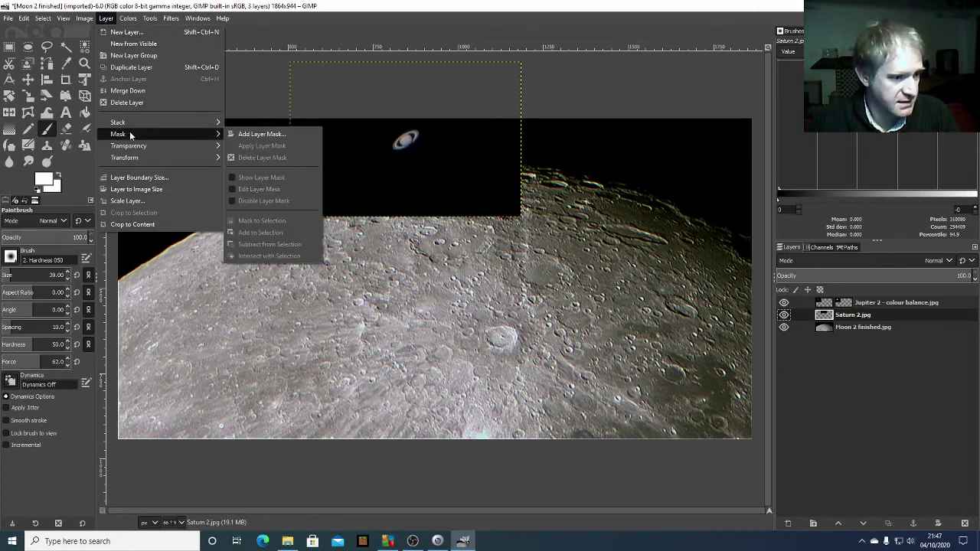
{"action": "left_click", "coordinate": [256, 134]}
{"action": "left_click", "coordinate": [436, 251]}
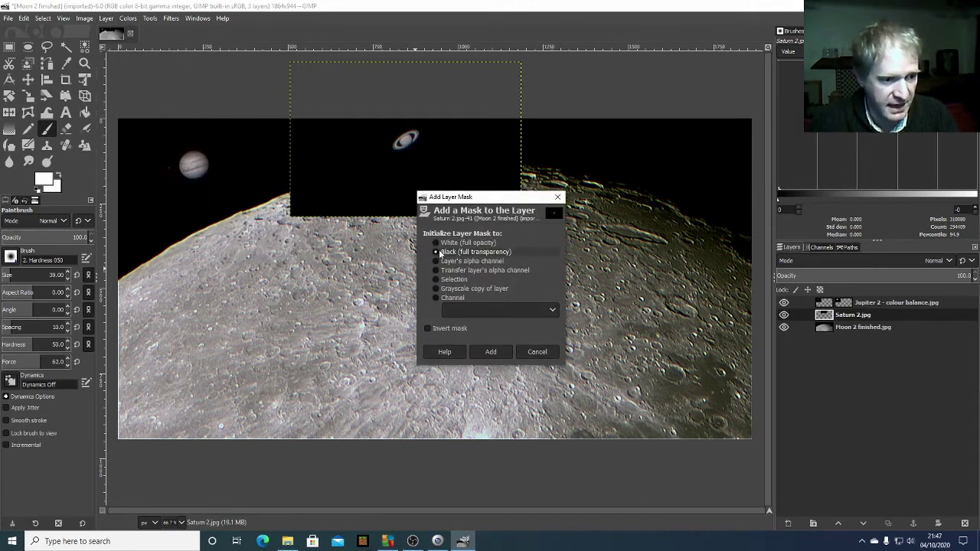
{"action": "left_click", "coordinate": [488, 352]}
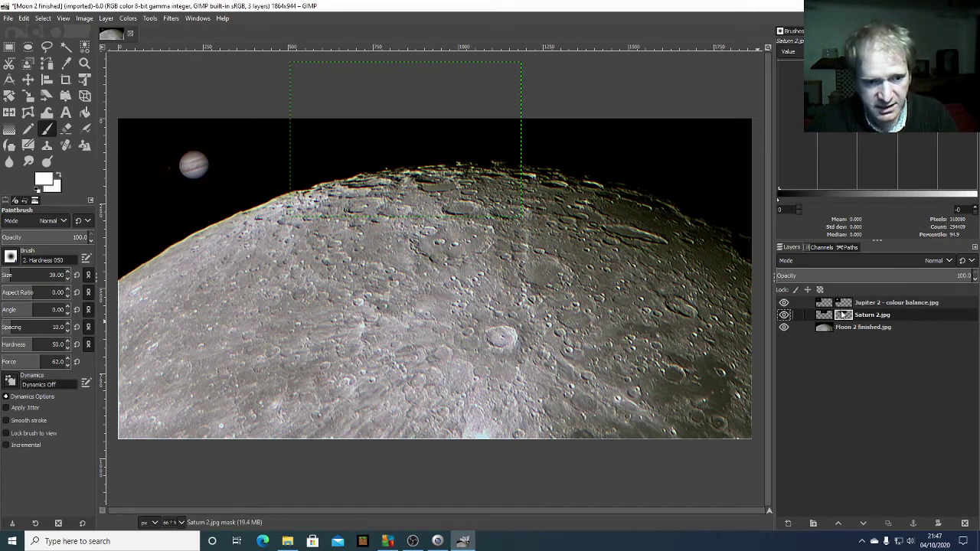
Paint white on the Saturn layer's mask over the planet and its rings with the size 39 brush, and select the Moon layer
{"action": "left_click", "coordinate": [844, 315]}
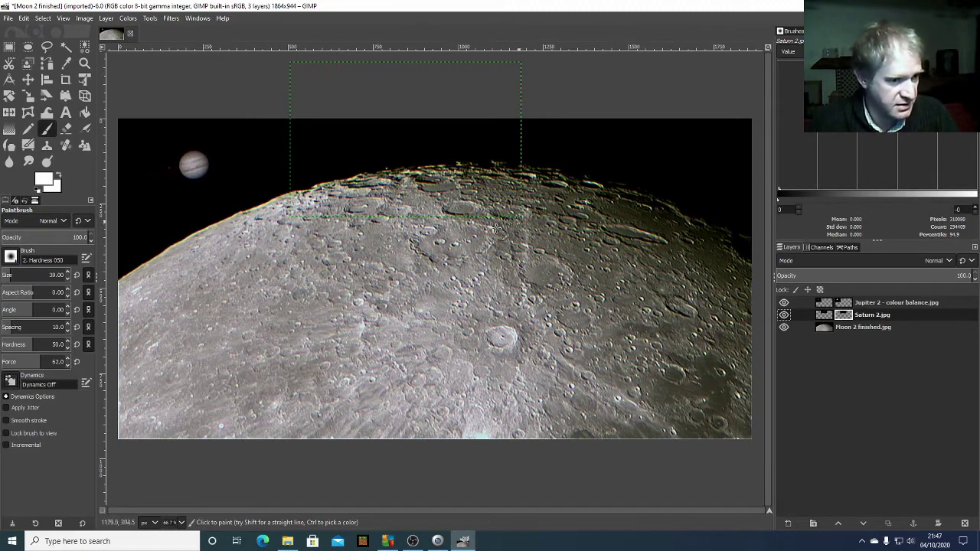
{"action": "left_click", "coordinate": [404, 142]}
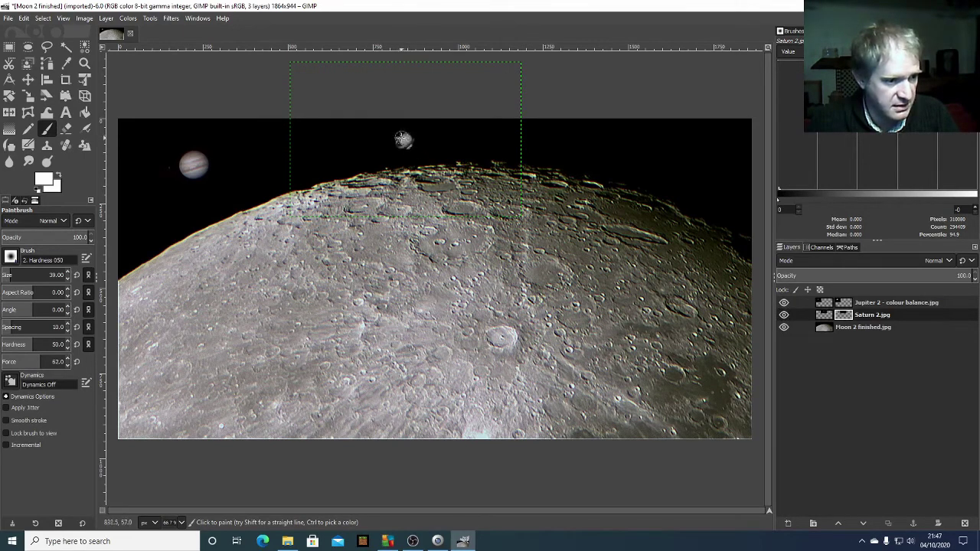
{"action": "mouse_move", "coordinate": [403, 140]}
{"action": "left_mouse_down"}
{"action": "mouse_move", "coordinate": [412, 145]}
{"action": "mouse_move", "coordinate": [415, 131]}
{"action": "mouse_move", "coordinate": [419, 146]}
{"action": "mouse_move", "coordinate": [398, 145]}
{"action": "mouse_move", "coordinate": [410, 134]}
{"action": "mouse_move", "coordinate": [422, 147]}
{"action": "mouse_move", "coordinate": [399, 150]}
{"action": "mouse_move", "coordinate": [413, 134]}
{"action": "mouse_move", "coordinate": [415, 156]}
{"action": "mouse_move", "coordinate": [394, 150]}
{"action": "left_mouse_up"}
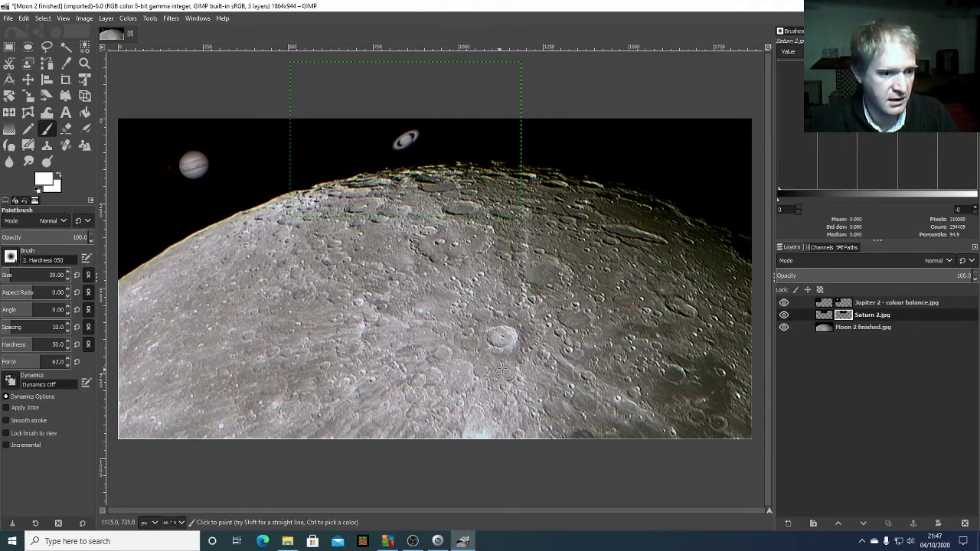
{"action": "left_click", "coordinate": [824, 326]}
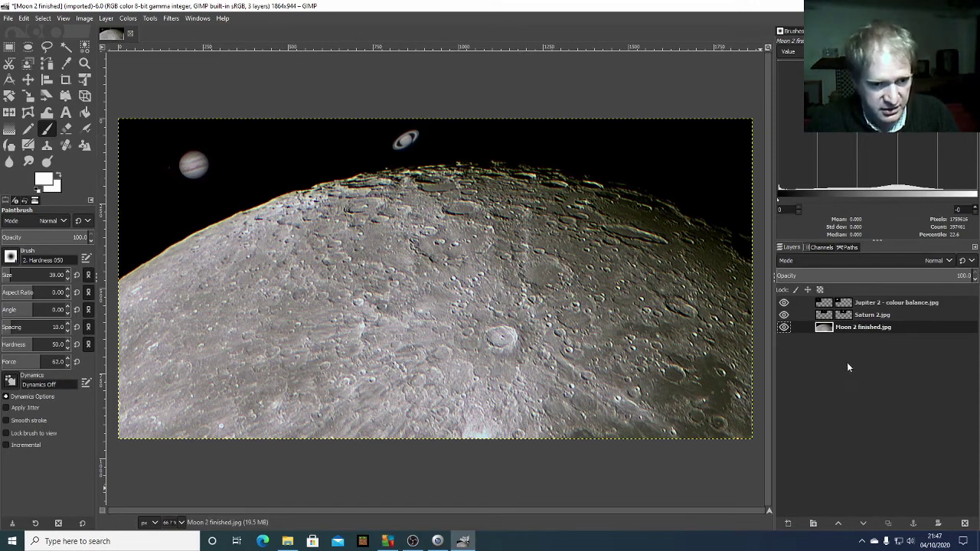
Show the layer masks of both the Saturn and Jupiter layers on the canvas to examine their painted areas
{"action": "left_click", "coordinate": [843, 314]}
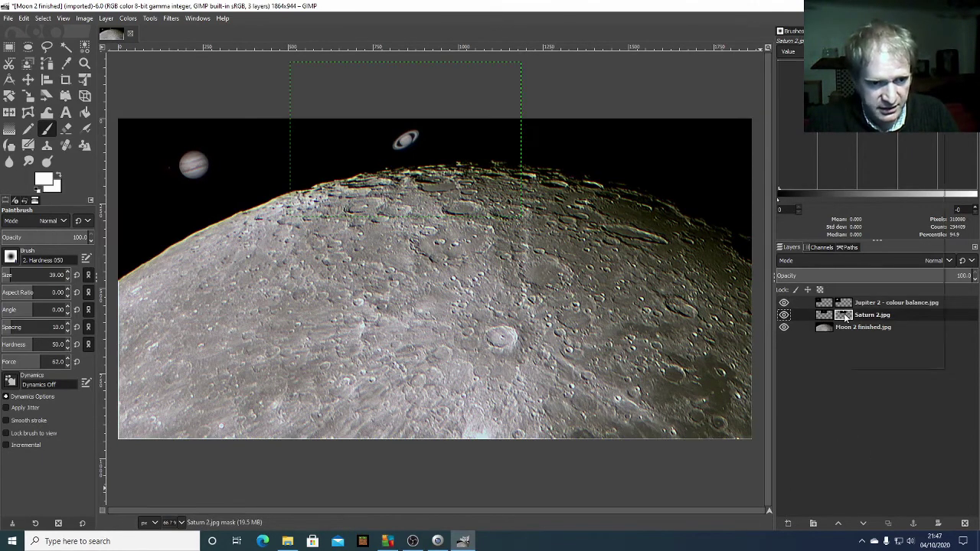
{"action": "right_click", "coordinate": [844, 314]}
{"action": "left_click", "coordinate": [902, 251]}
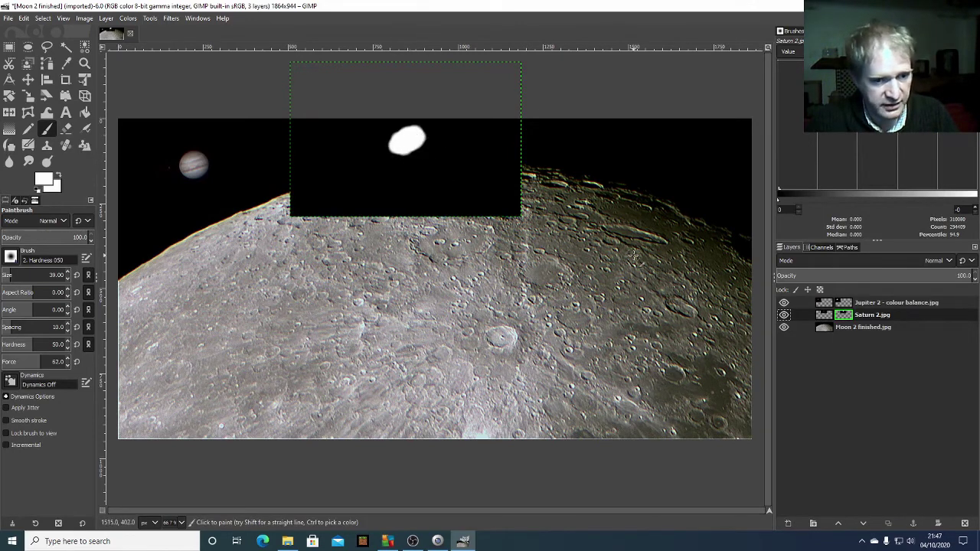
{"action": "left_click", "coordinate": [842, 306]}
{"action": "right_click", "coordinate": [842, 306]}
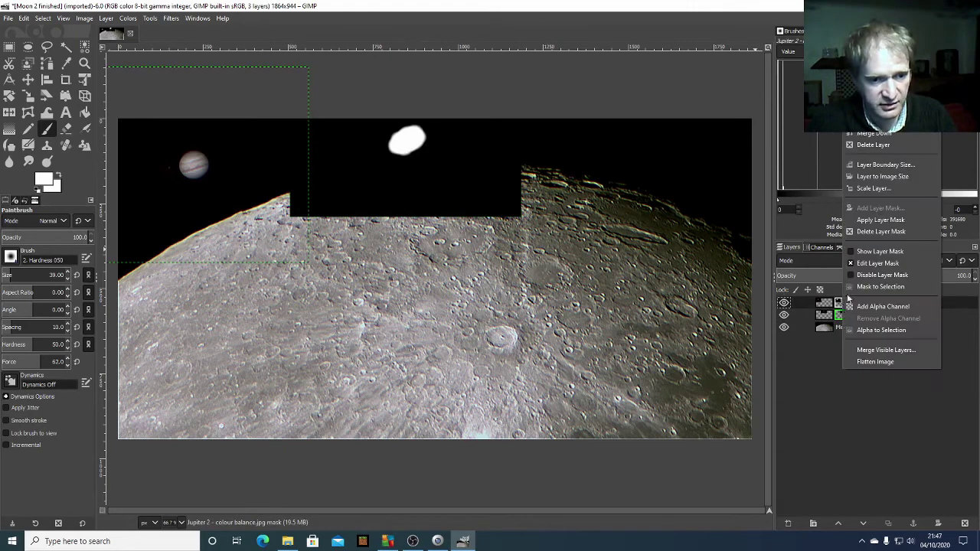
{"action": "left_click", "coordinate": [887, 251]}
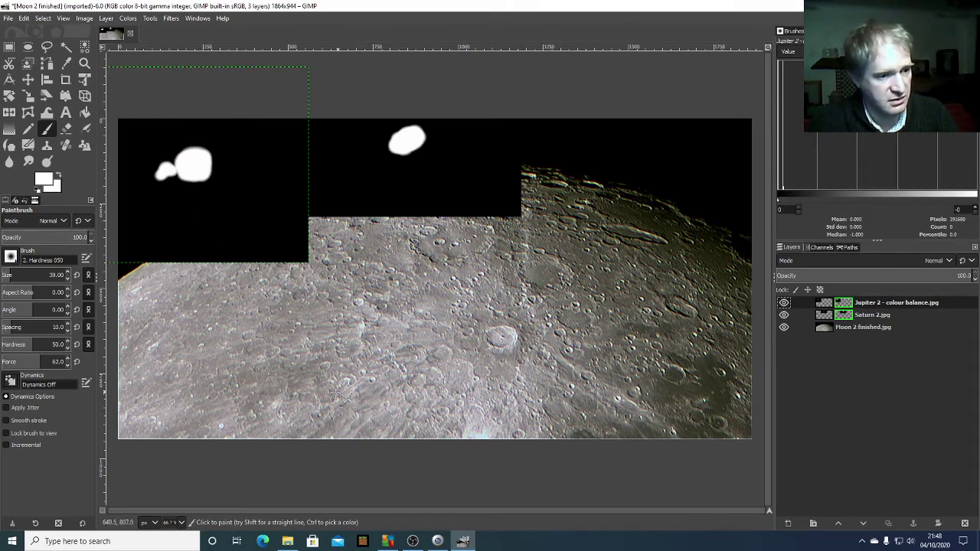
Turn off the mask display for the Jupiter and Saturn layers and select the Moon layer to view the finished composite
{"action": "right_click", "coordinate": [844, 307]}
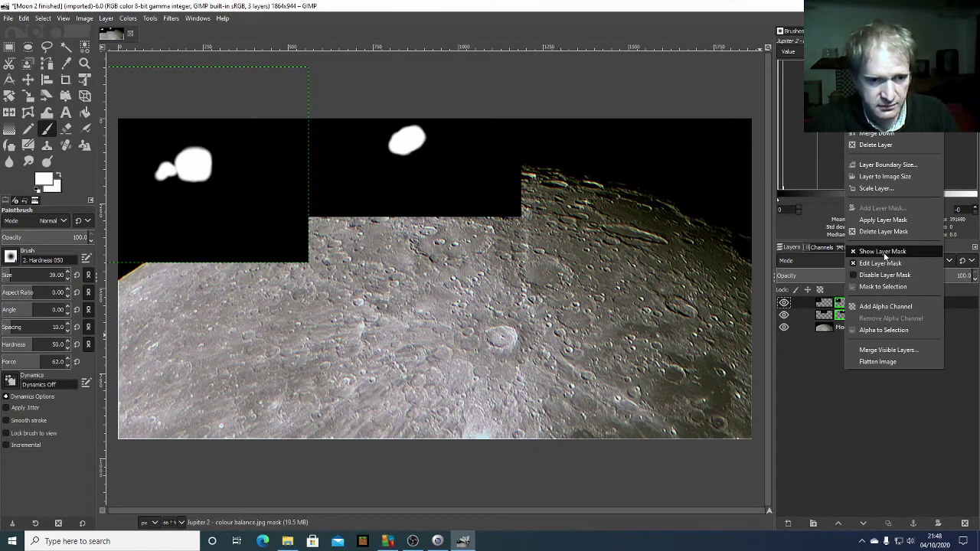
{"action": "left_click", "coordinate": [880, 251]}
{"action": "right_click", "coordinate": [846, 320]}
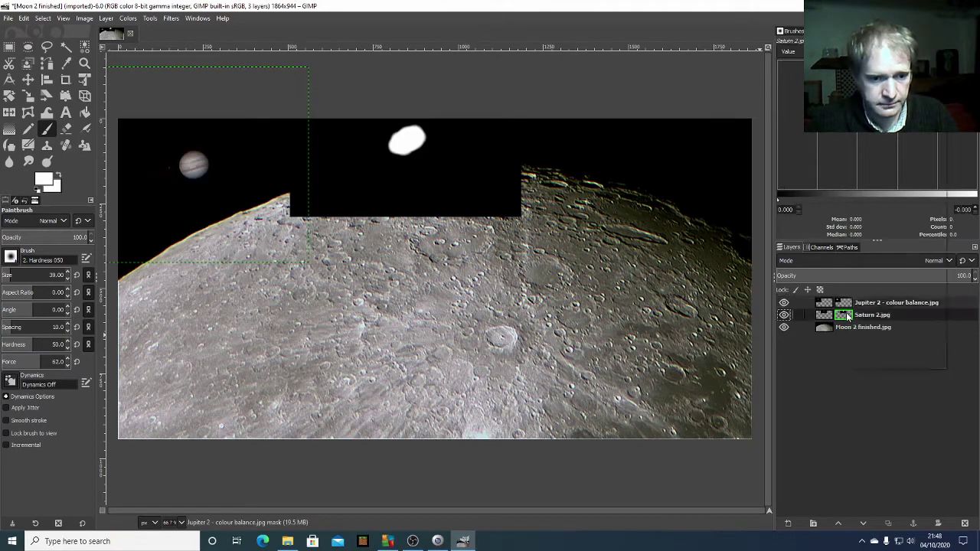
{"action": "left_click", "coordinate": [873, 253]}
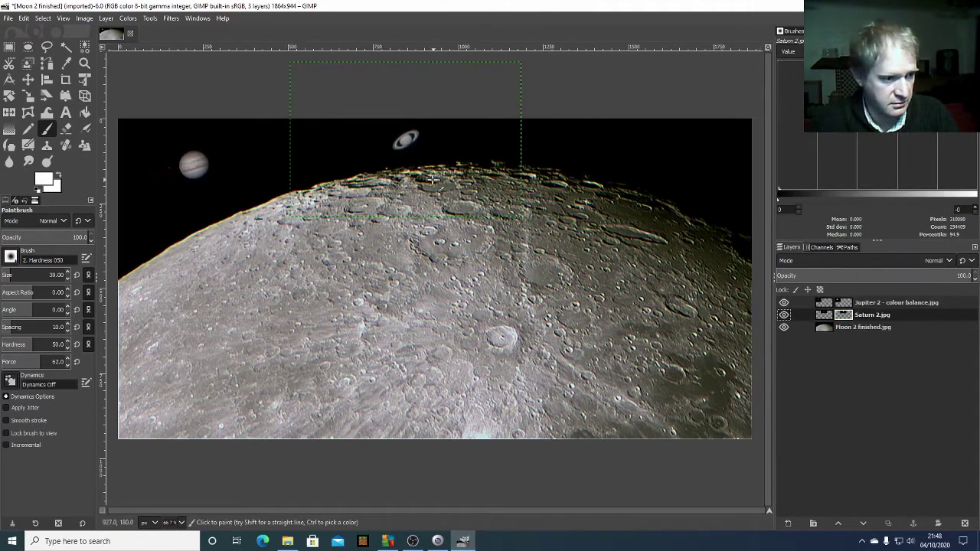
{"action": "left_click", "coordinate": [826, 329]}
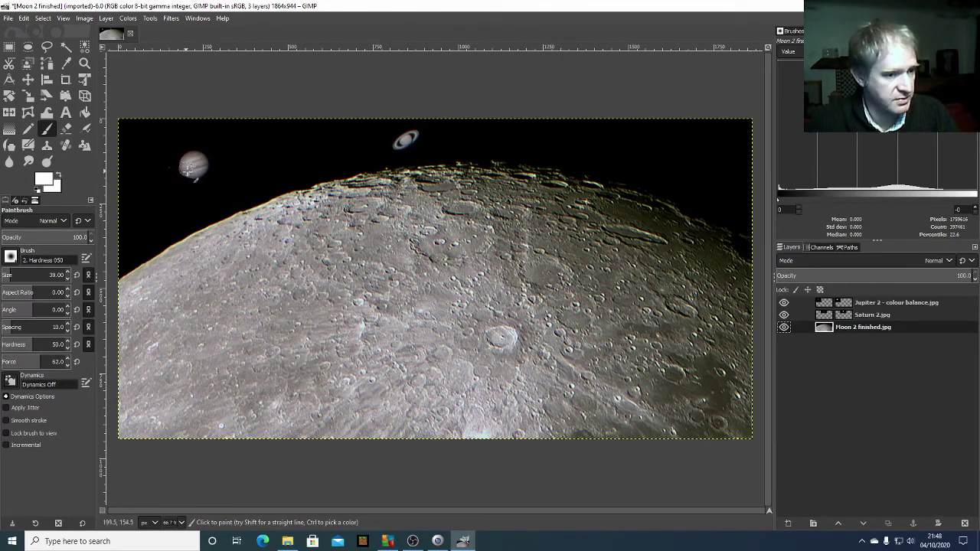
{"action": "left_click", "coordinate": [8, 19]}
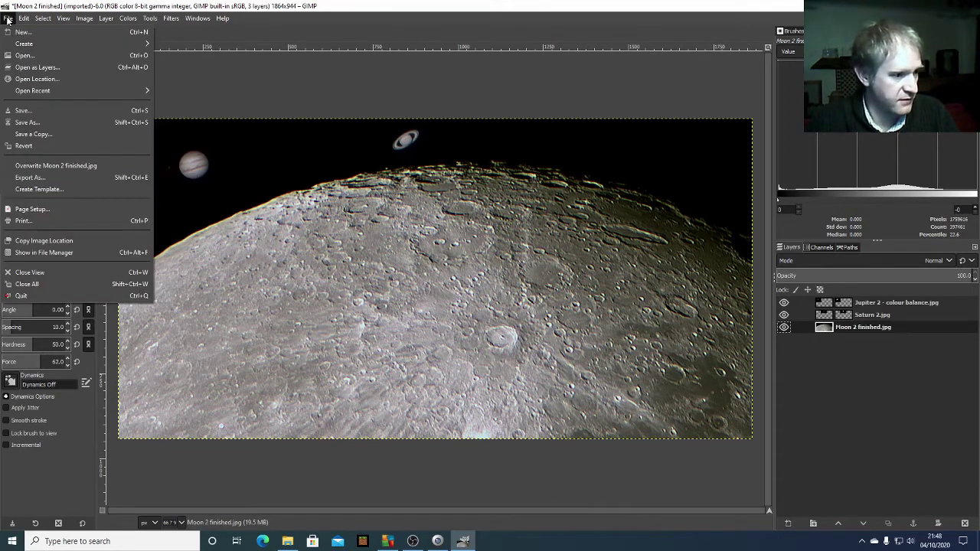
{"action": "left_click", "coordinate": [60, 176]}
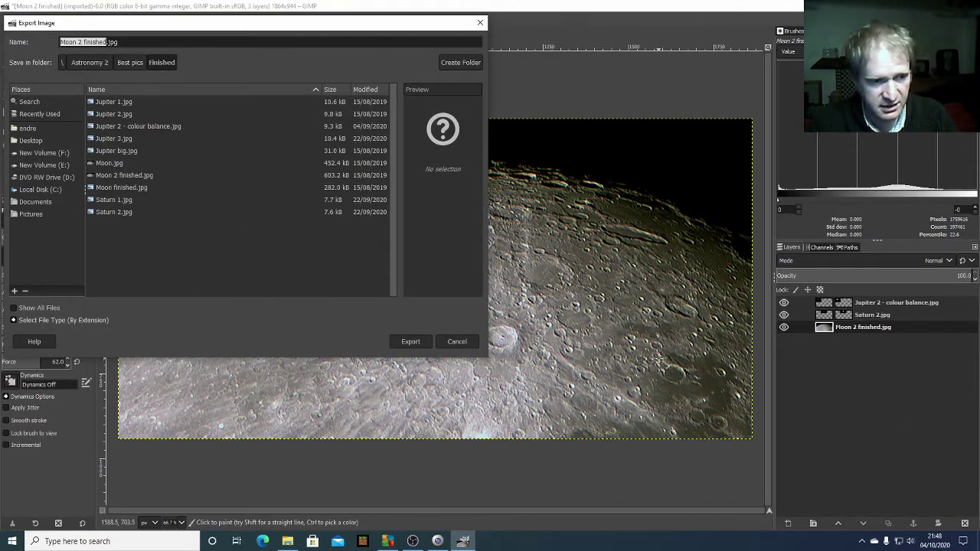
{"action": "left_click", "coordinate": [456, 342]}
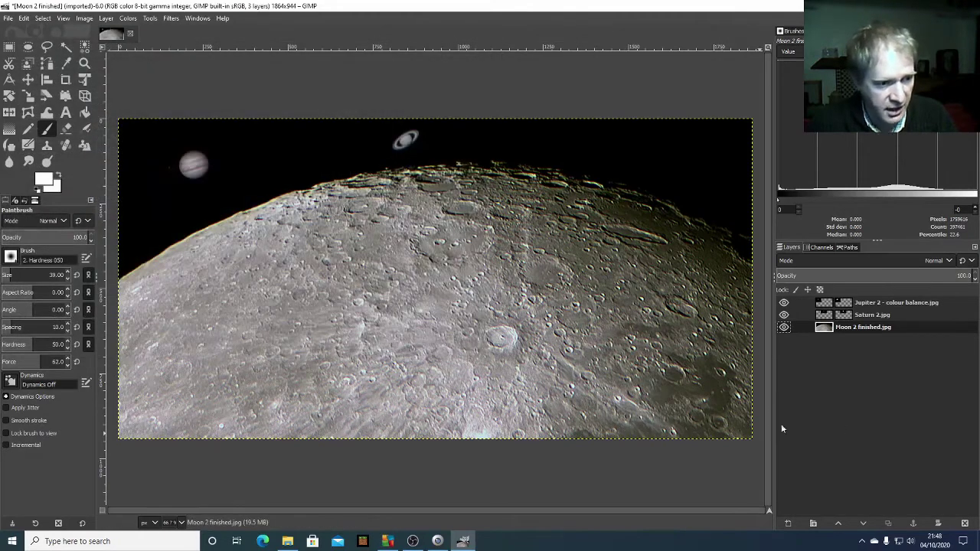